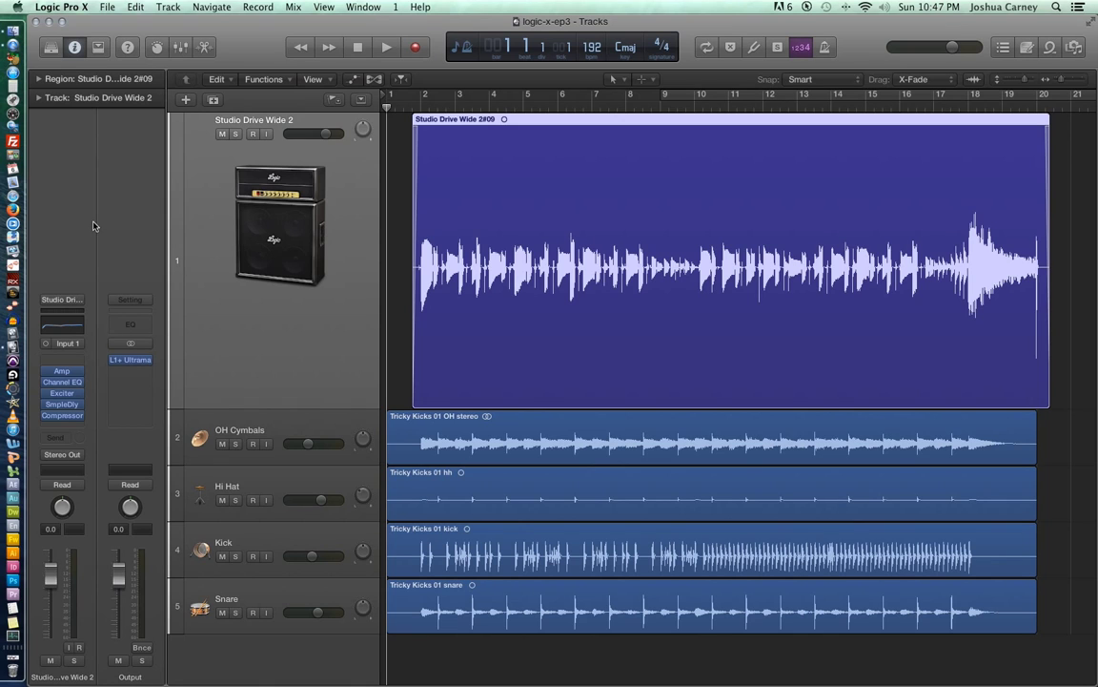
Step: Look over the audio preferences and close them without changes
click(80, 11)
mouse_move(80, 43)
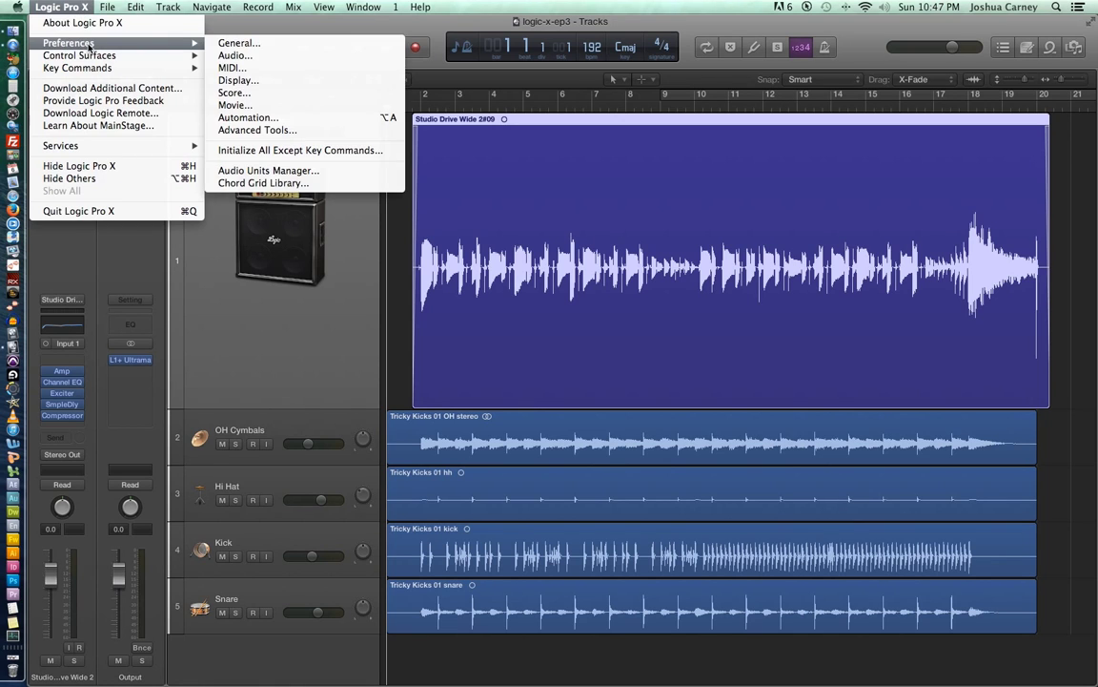
click(235, 55)
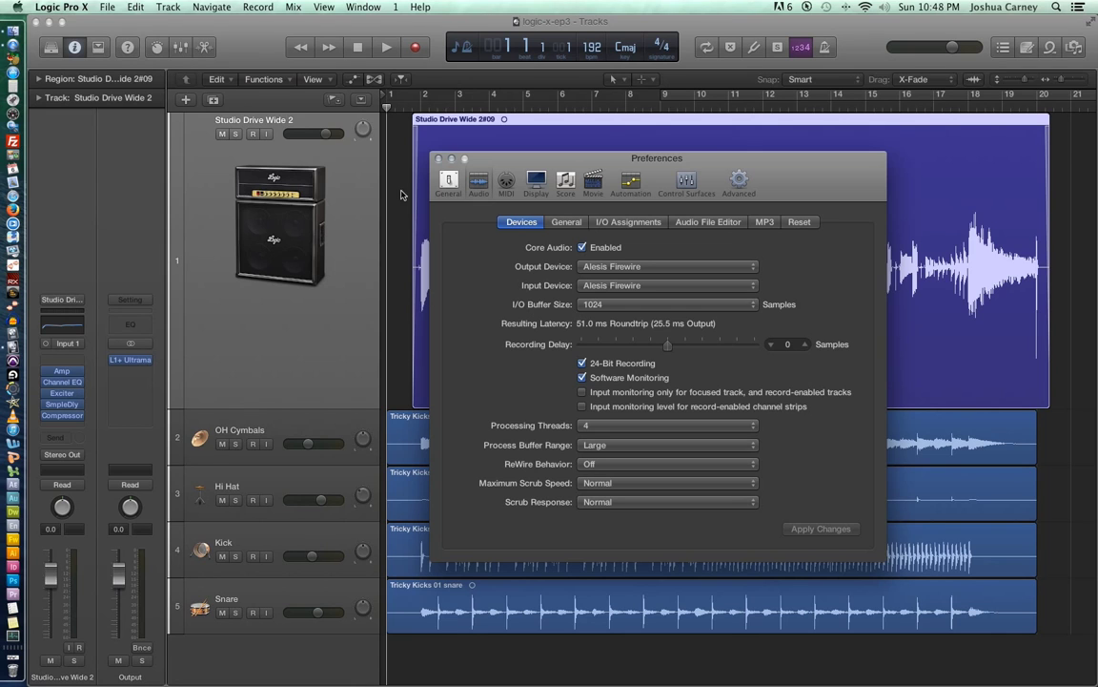
click(439, 159)
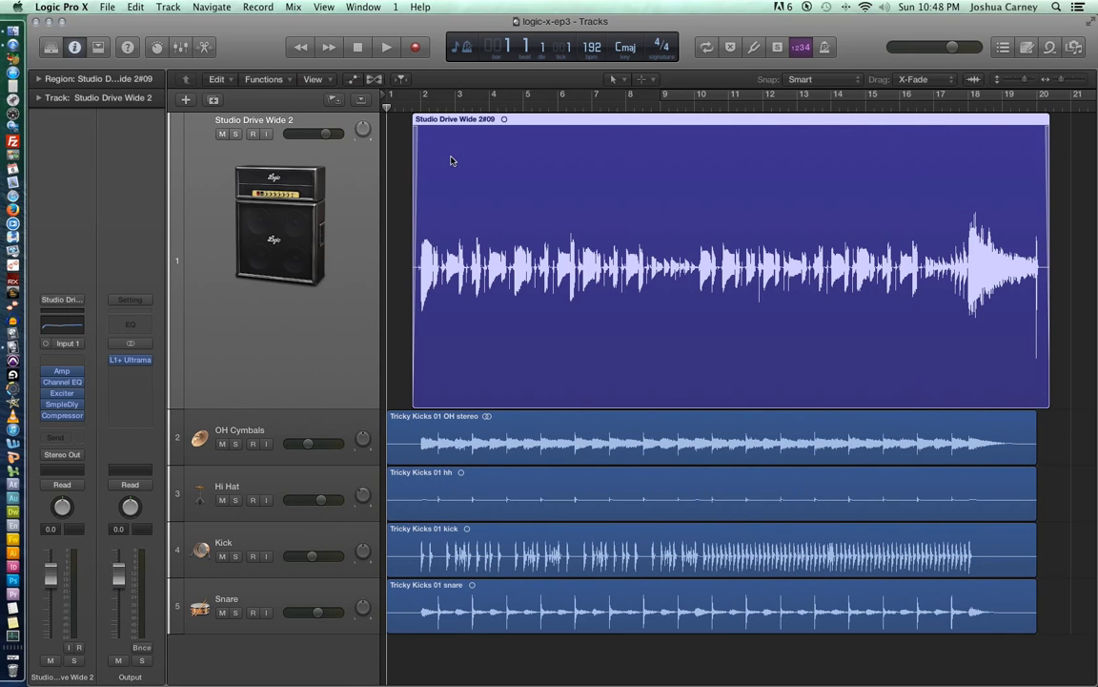
Step: Add Autopunch and Low Latency Mode to the control bar and engage Low Latency Mode
right_click(849, 53)
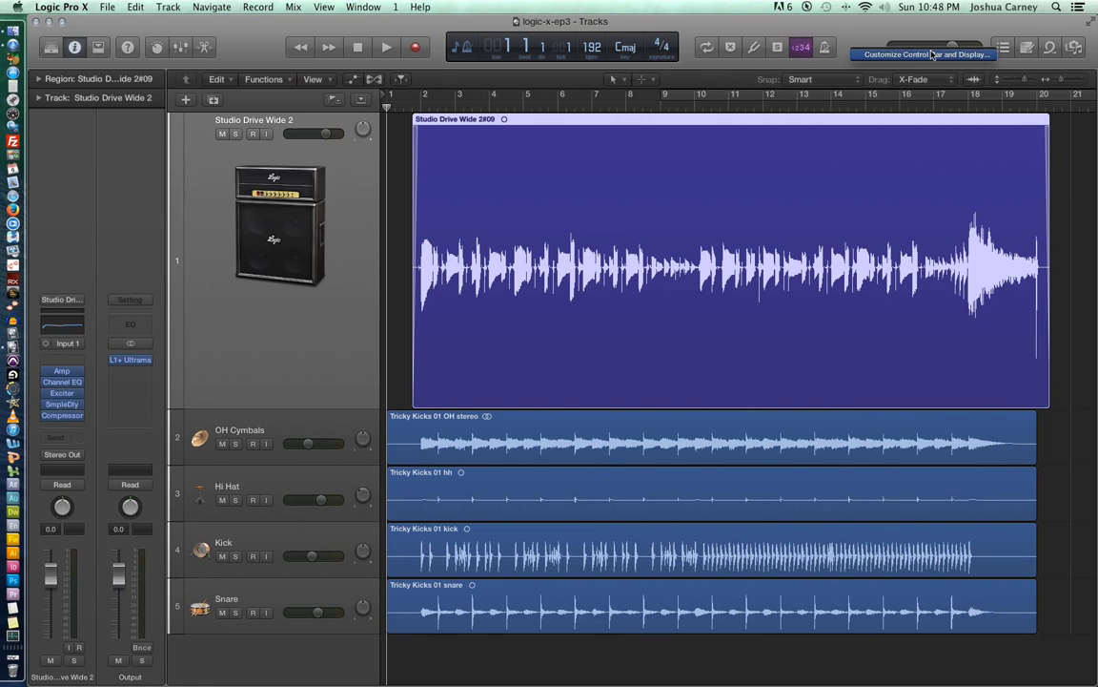
click(837, 50)
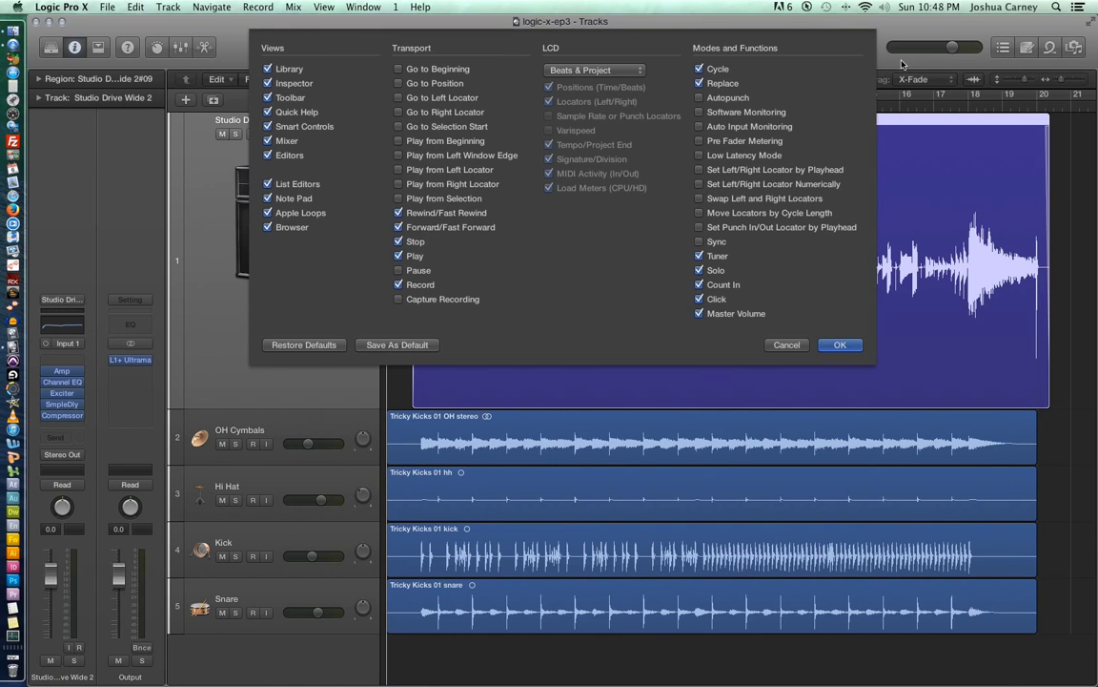
click(715, 97)
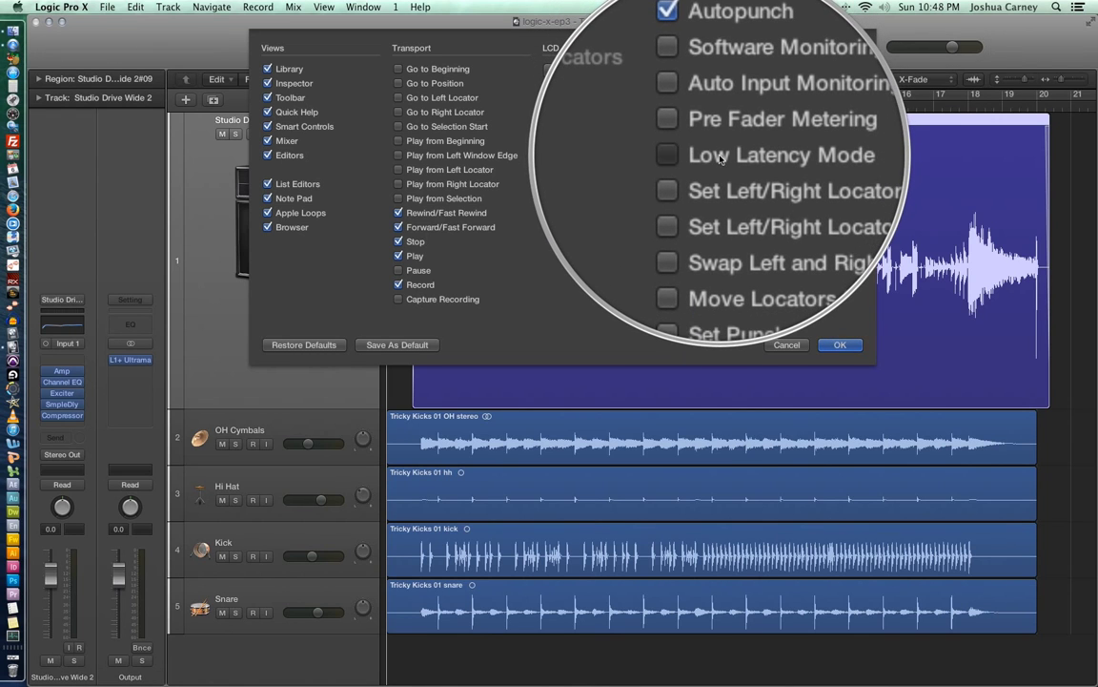
click(700, 156)
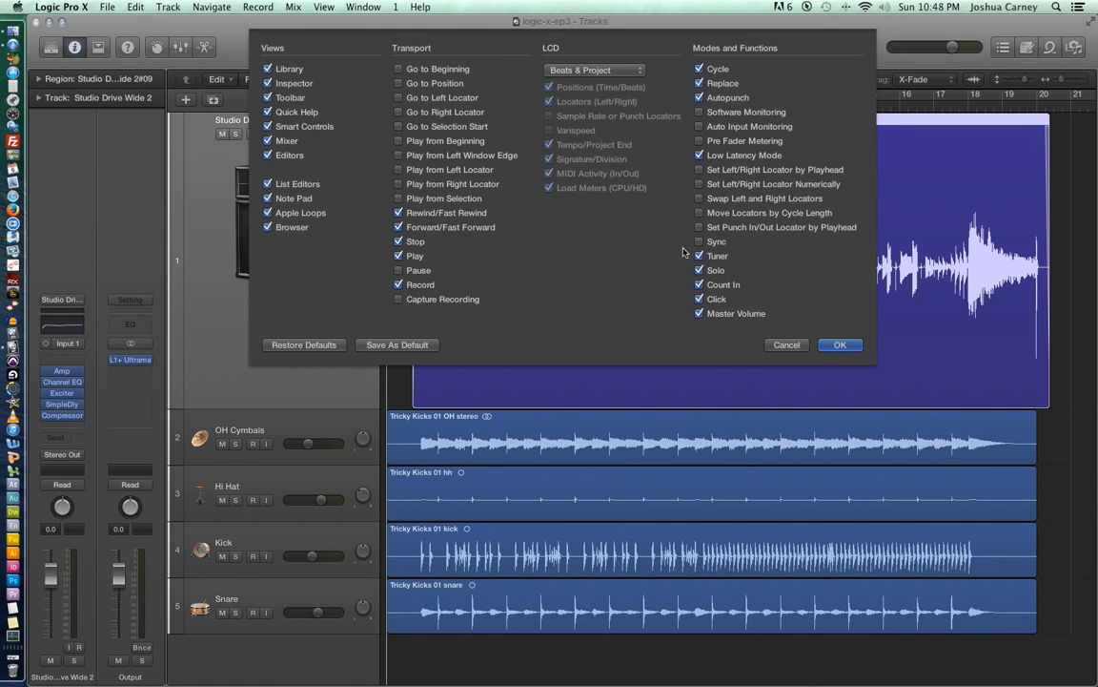
click(838, 347)
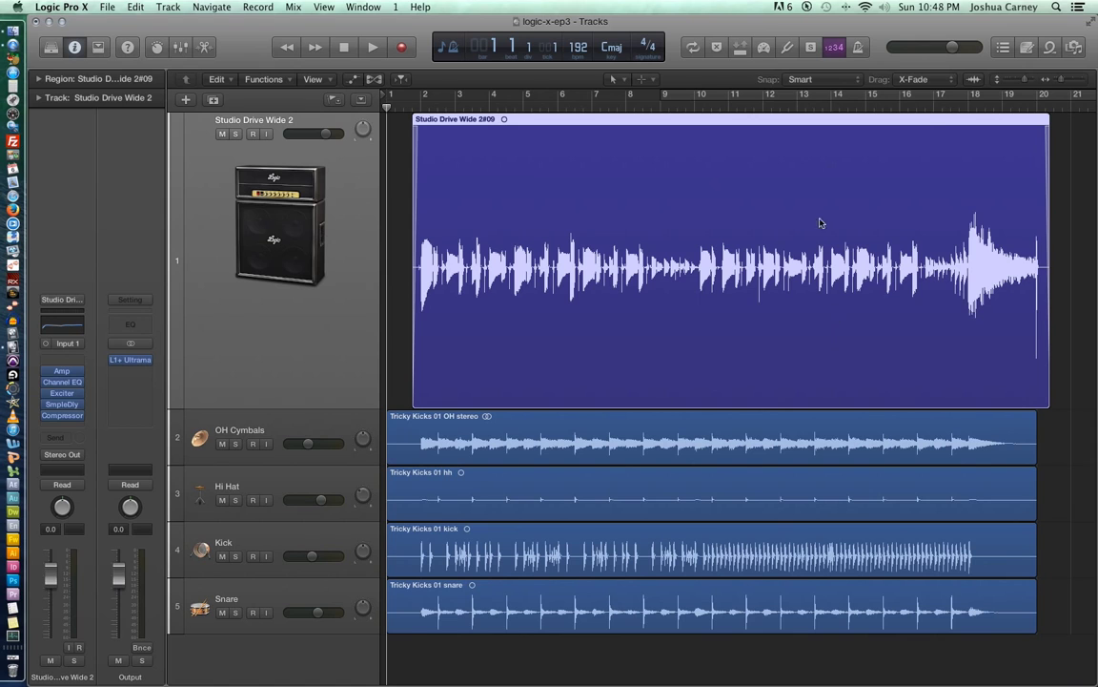
click(763, 53)
Step: Toggle the guitar track's input monitoring on and off, then set its fader to -4.7 dB
click(268, 133)
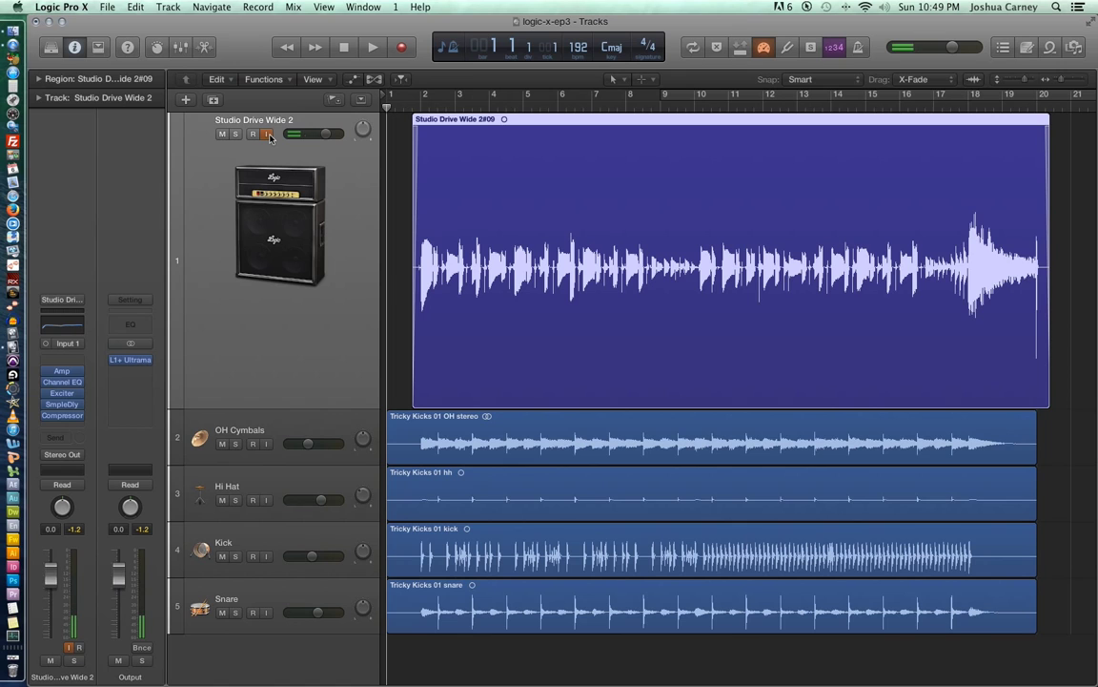
click(268, 134)
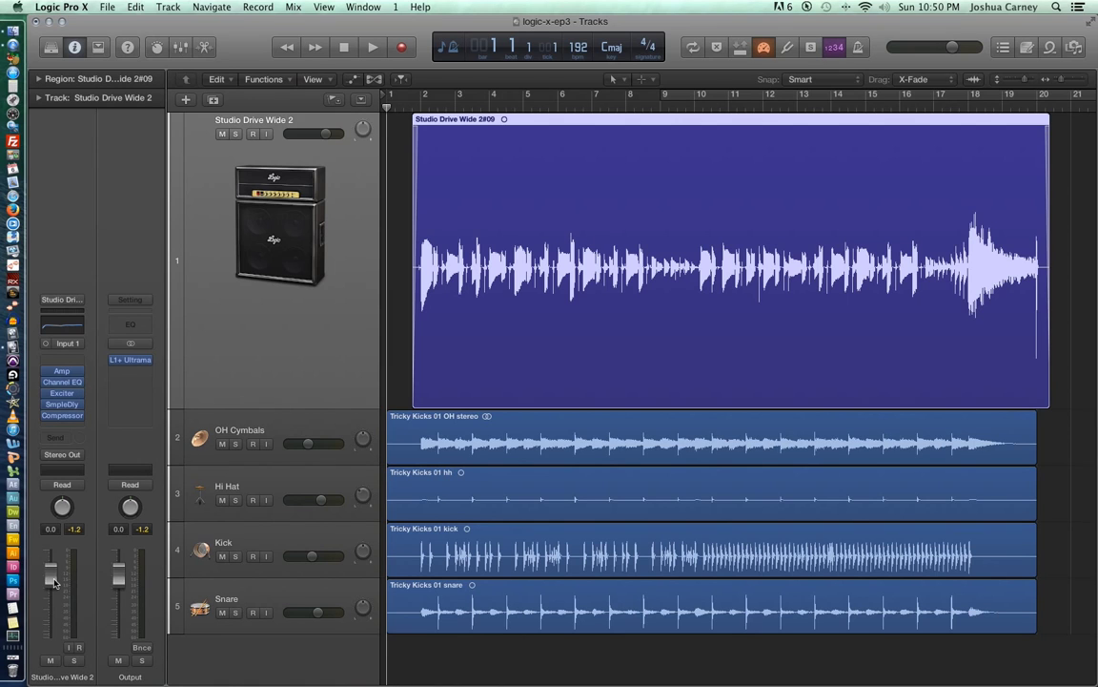
drag(54, 583, 55, 599)
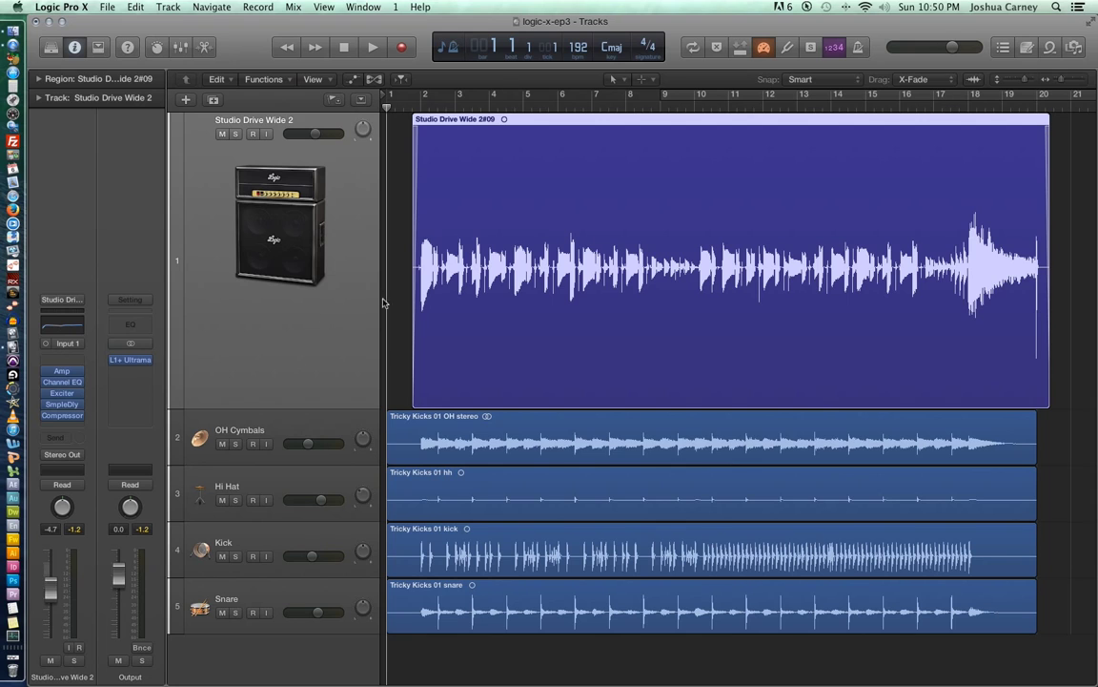
click(391, 333)
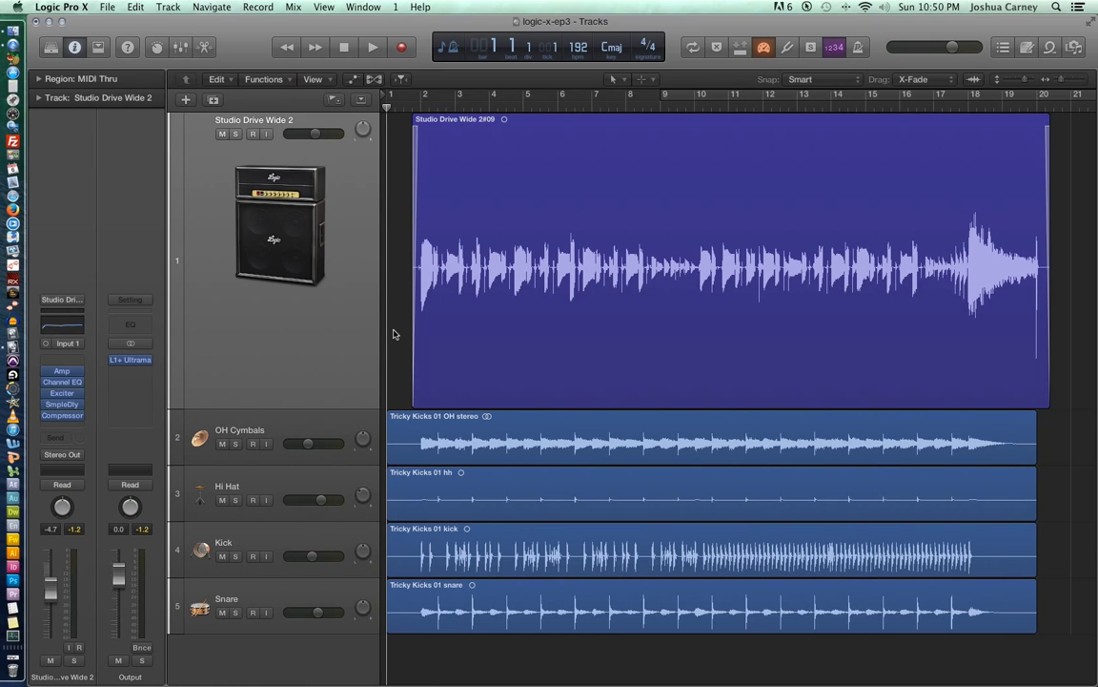
Step: Play through the song, then stop and scroll back to the start
key(space)
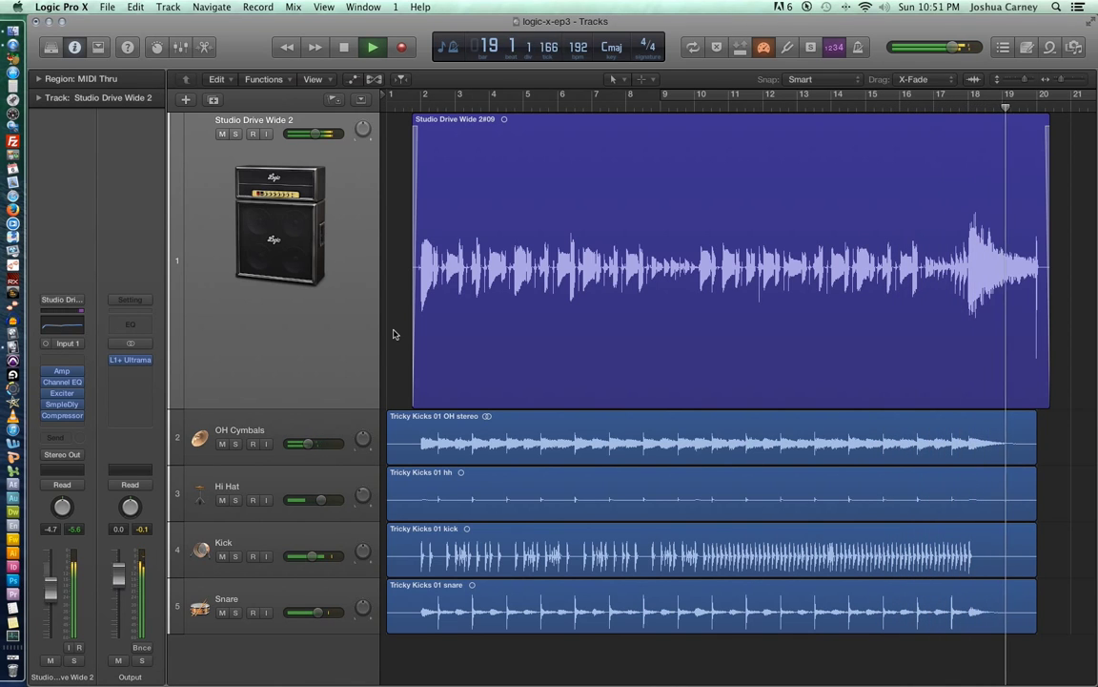
key(space)
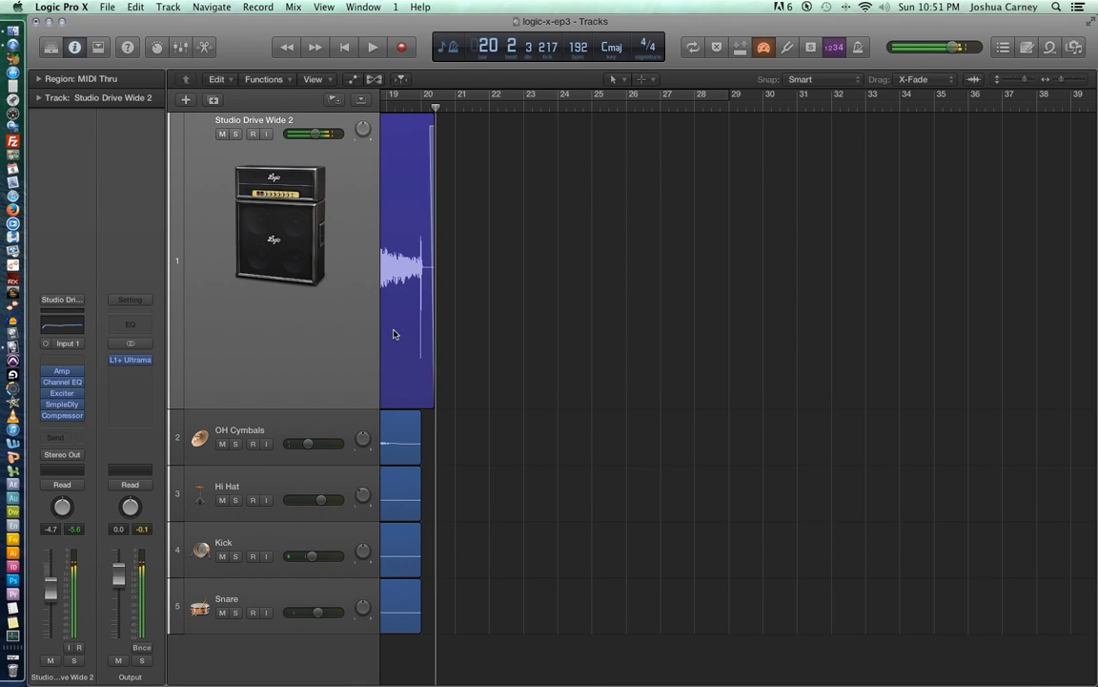
scroll(396, 324, left, 10)
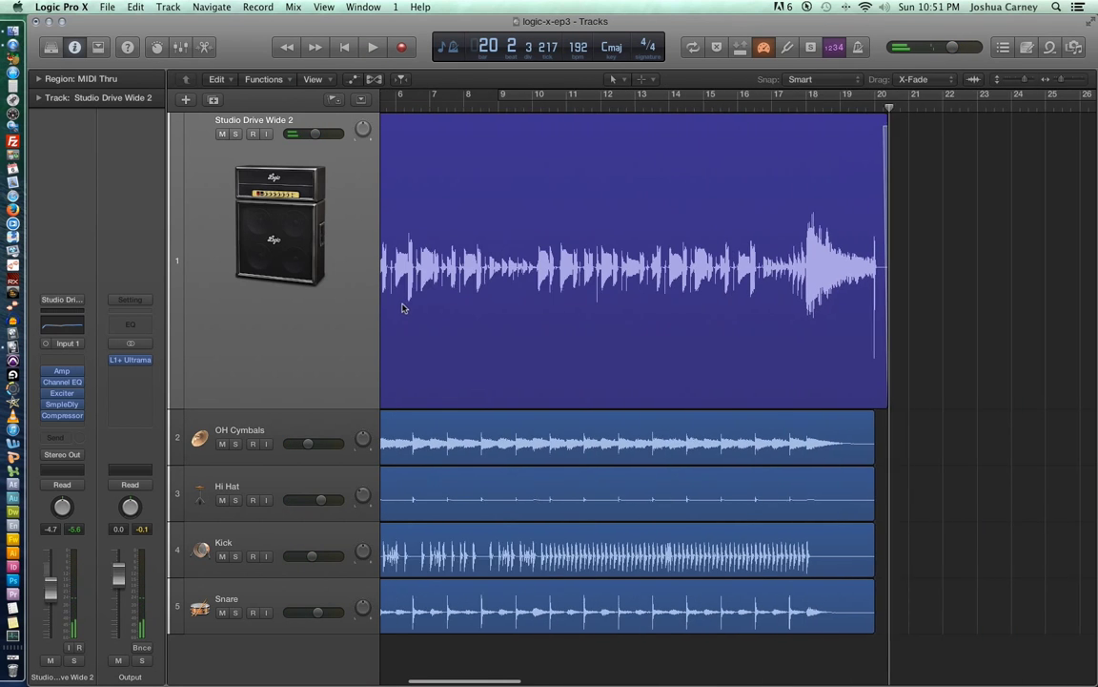
scroll(398, 311, left, 3)
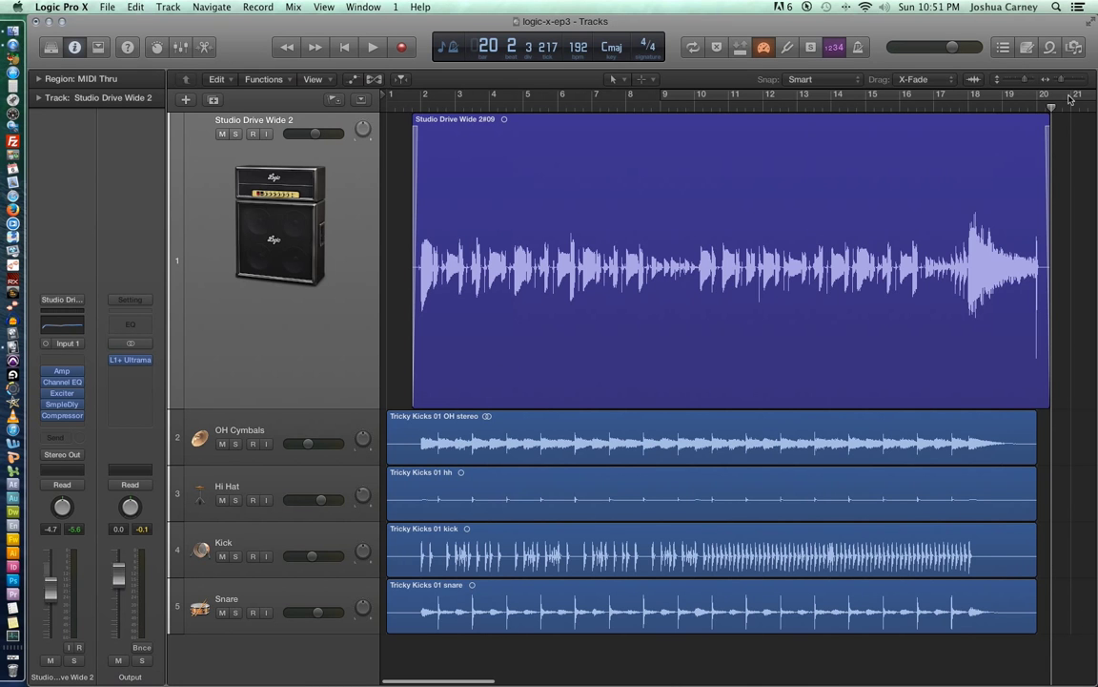
Step: Zoom in and replay the guitar from bar 6 to around bar 12
key(super+Right)
key(super+Right)
scroll(982, 135, left, 3)
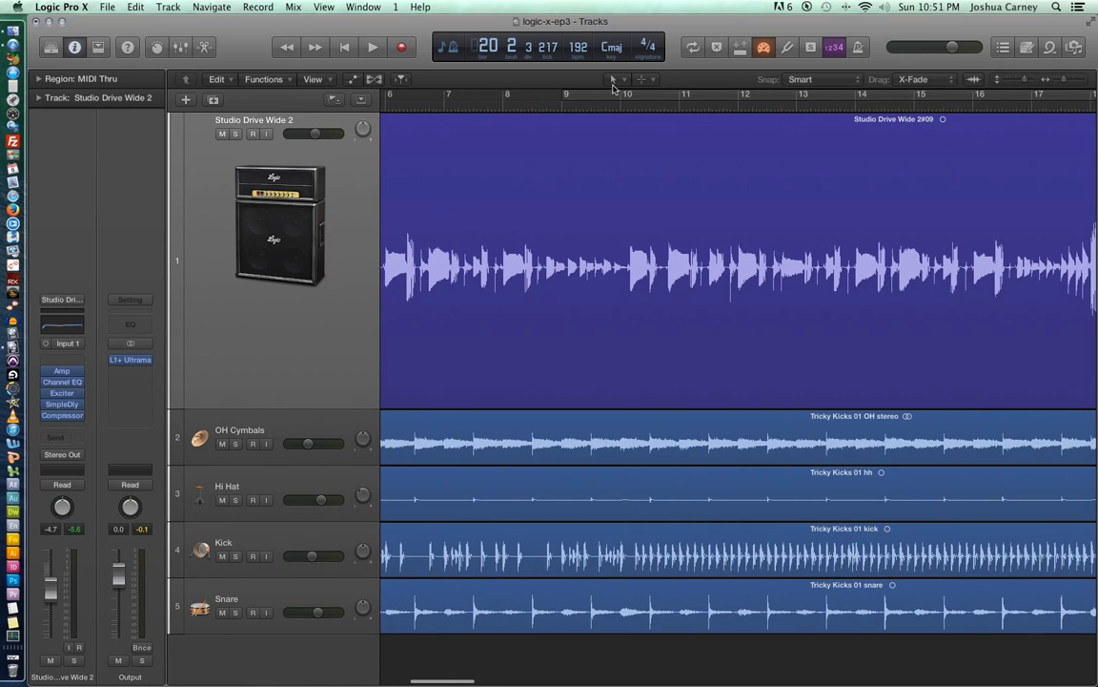
click(445, 107)
key(comma)
key(space)
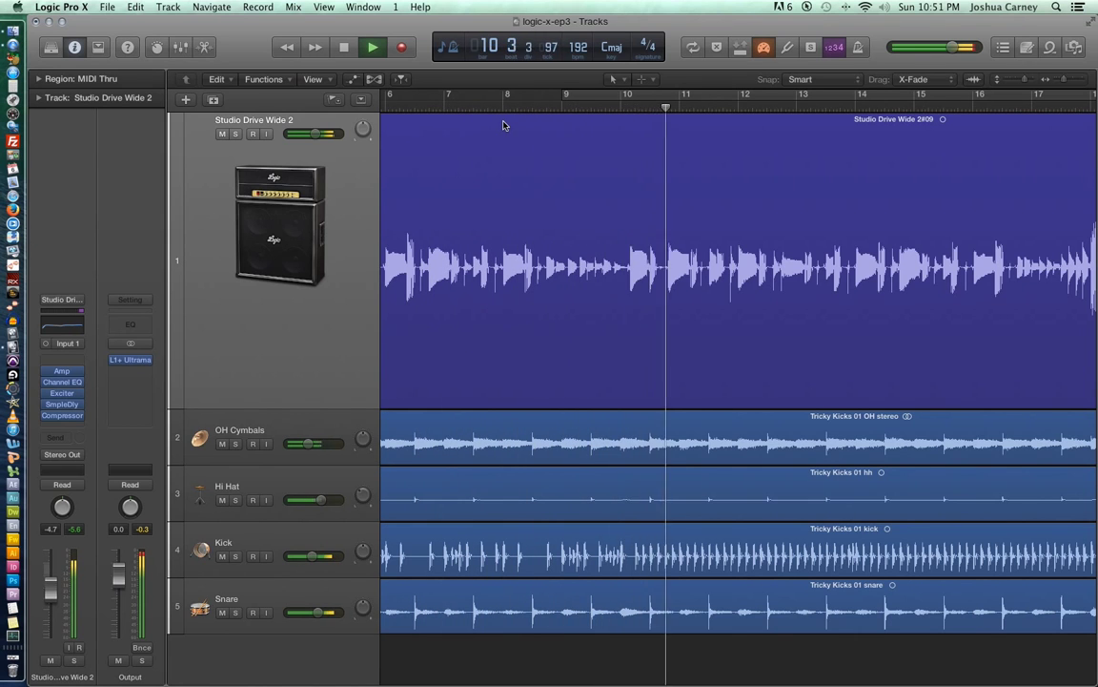
key(space)
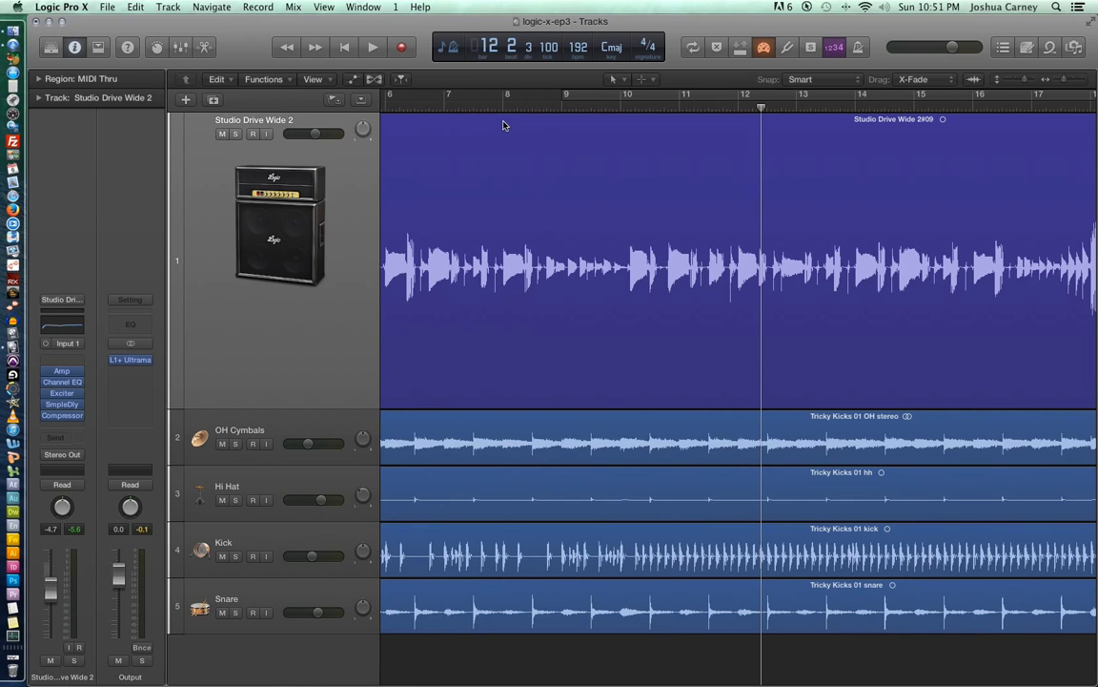
Step: Enable Replace recording and mark the autopunch range over roughly bars 6–12
click(740, 48)
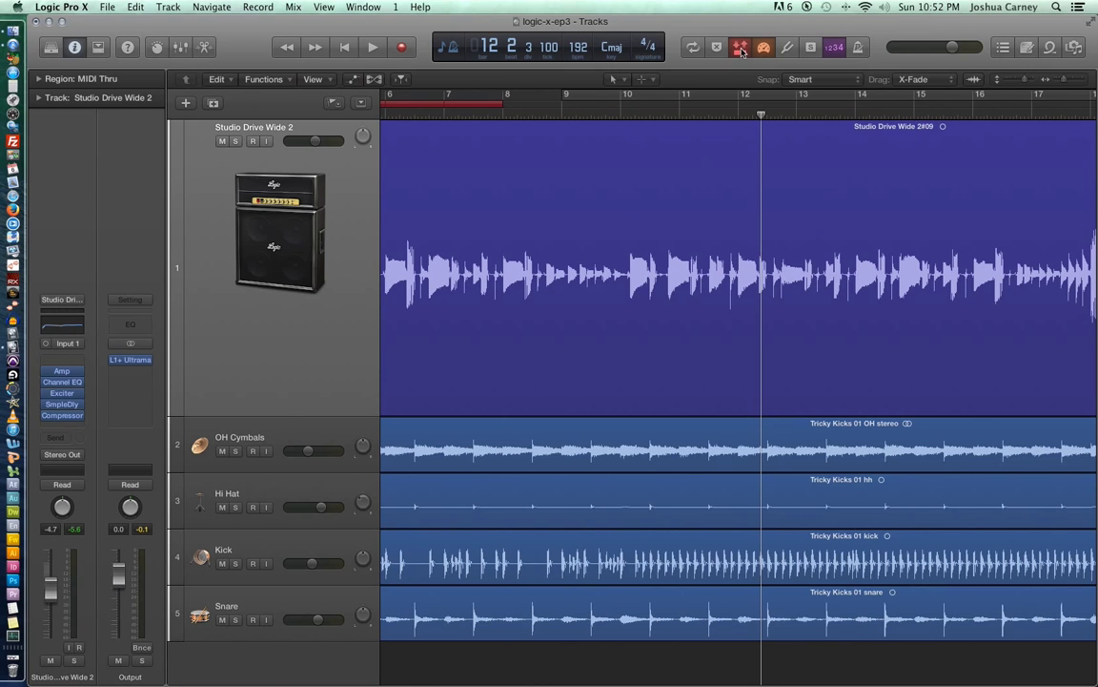
scroll(540, 134, left, 2)
scroll(539, 134, left, 2)
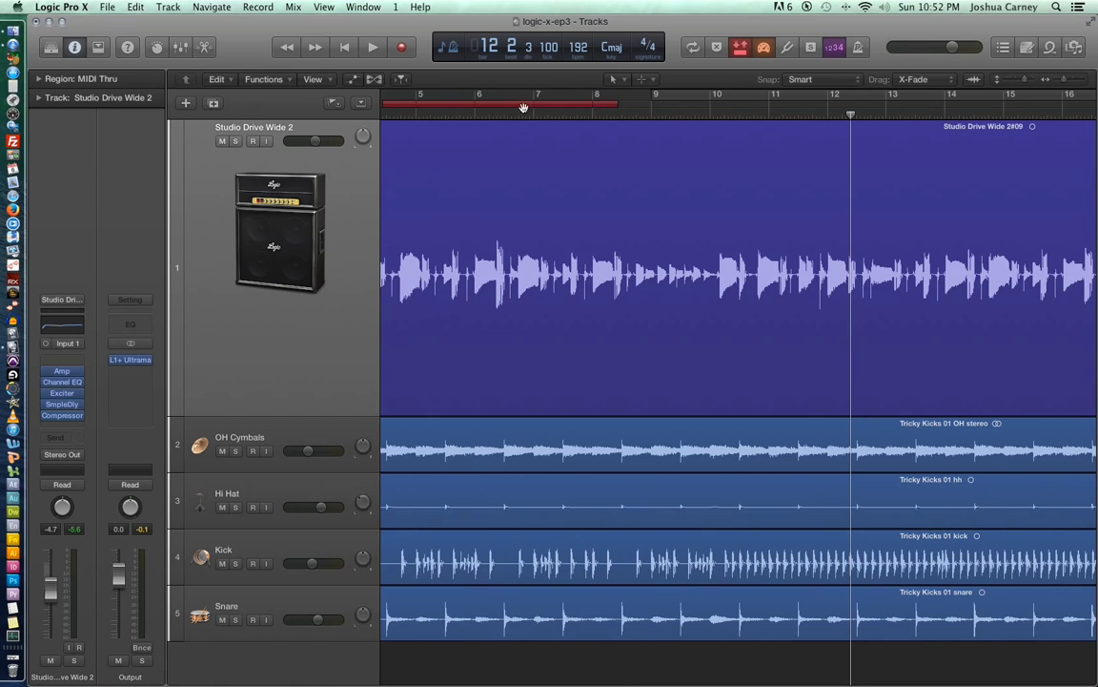
drag(523, 106, 604, 126)
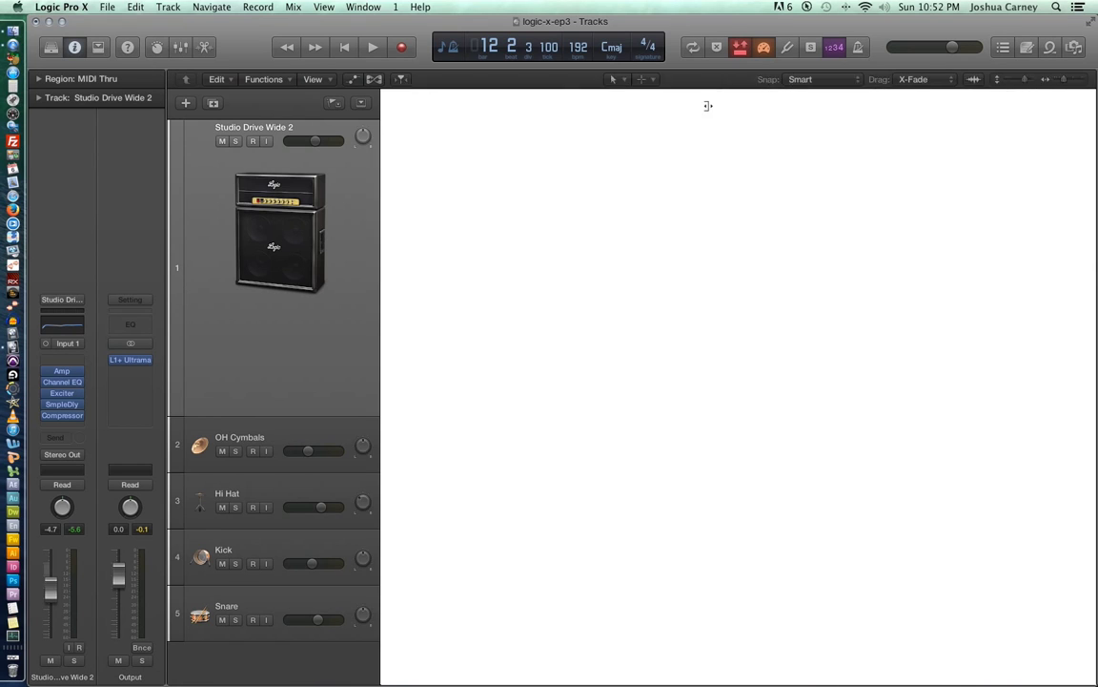
drag(708, 103, 827, 156)
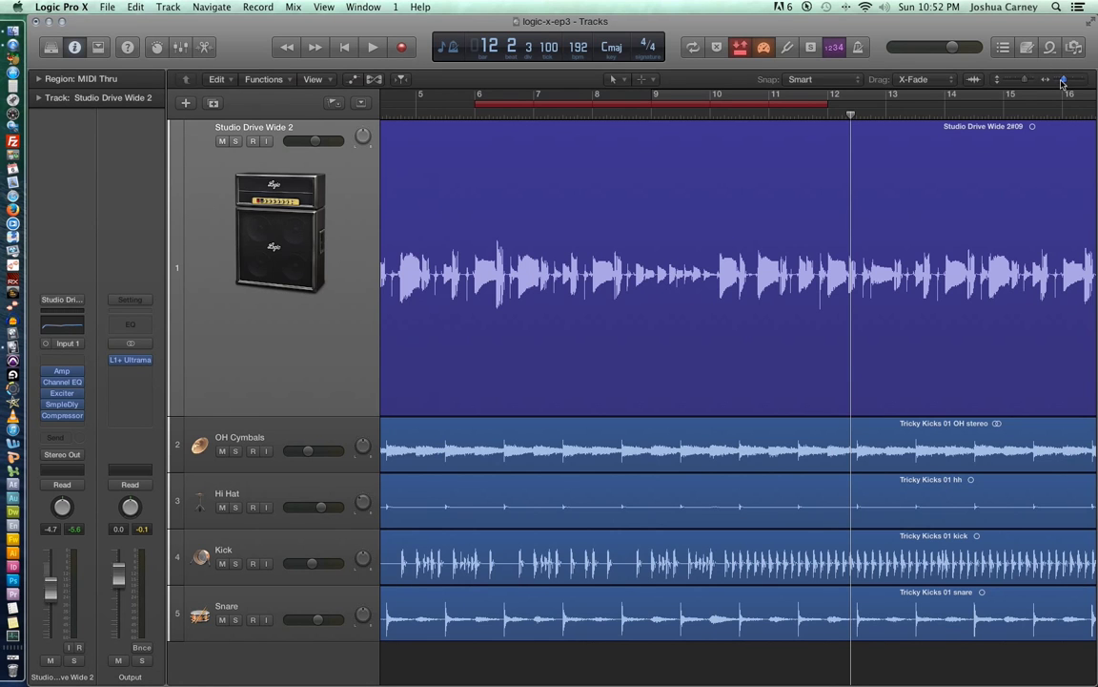
Step: Zoom out to the whole arrangement, play from the start, then rewind to bar 2
drag(1063, 83, 1034, 82)
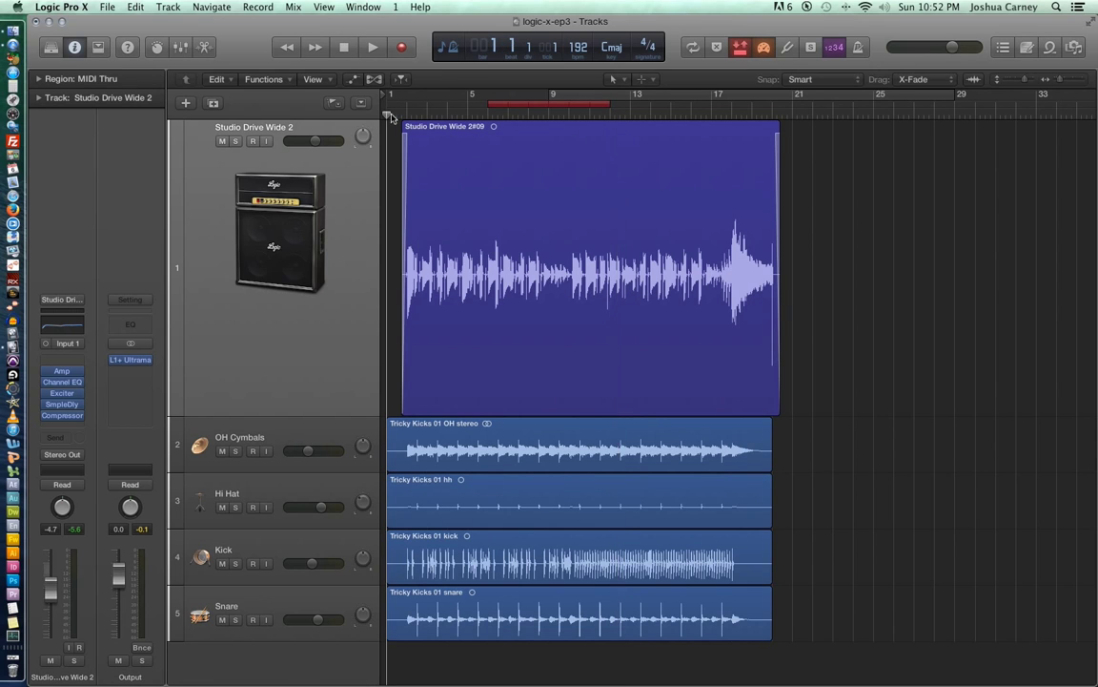
key(Return)
key(space)
key(comma)
key(comma)
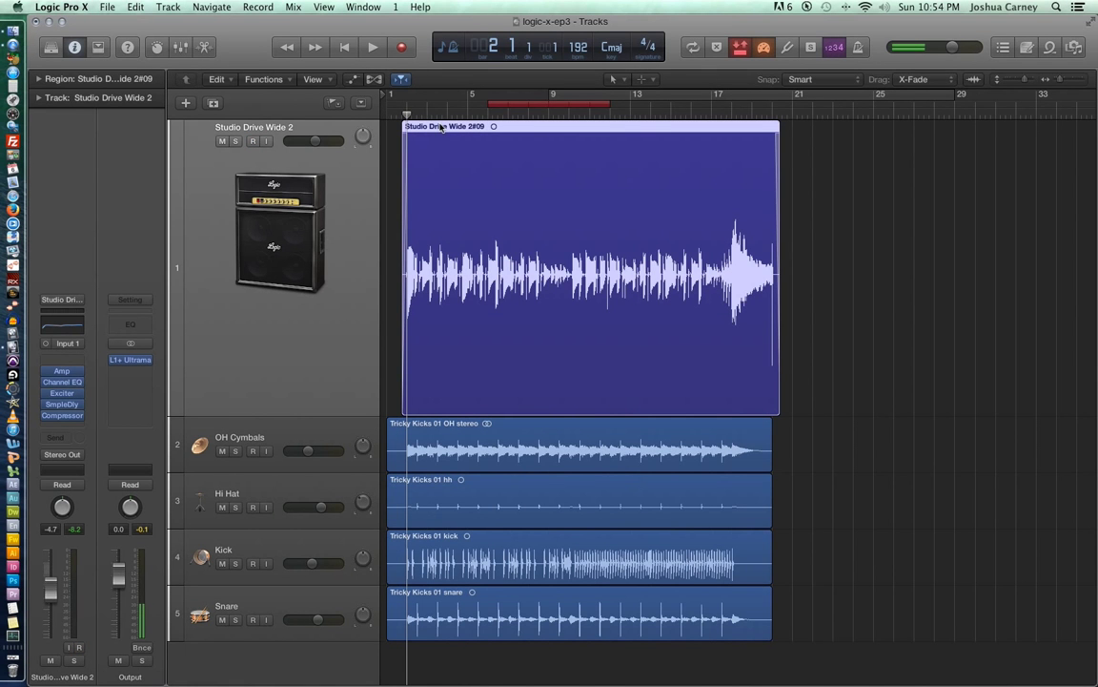
Step: Arm the guitar track and record Take 2 over bars 6–12 into a Comp A take folder
key(ctrl+r)
key(ctrl+r)
key(ctrl+r)
key(ctrl+r)
key(r)
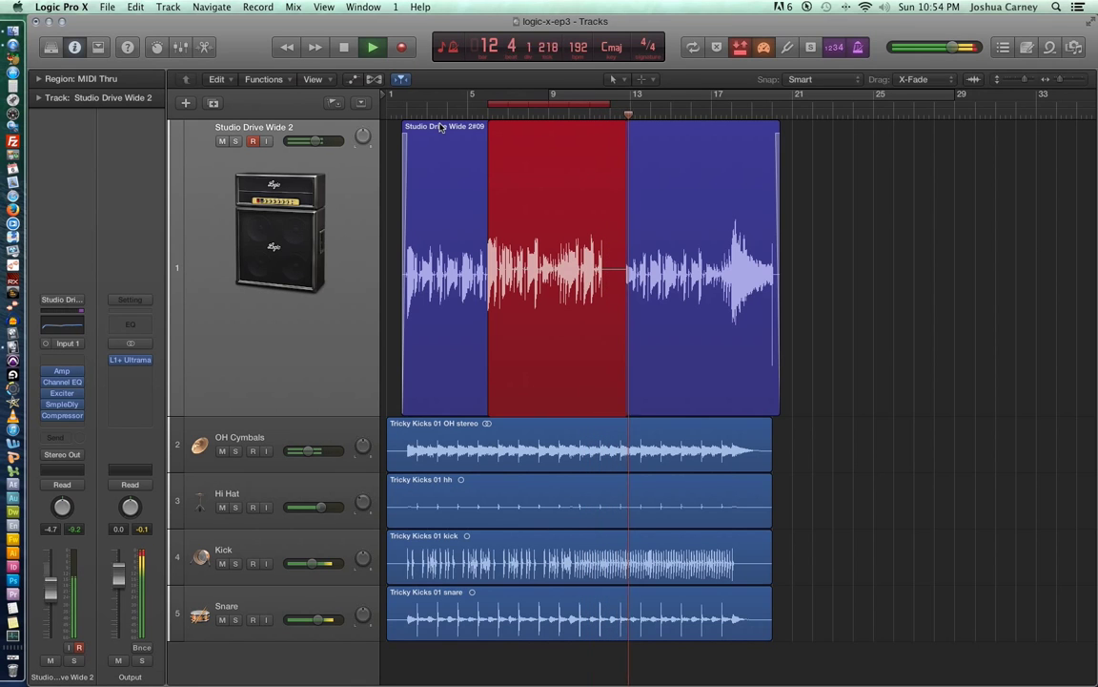
key(space)
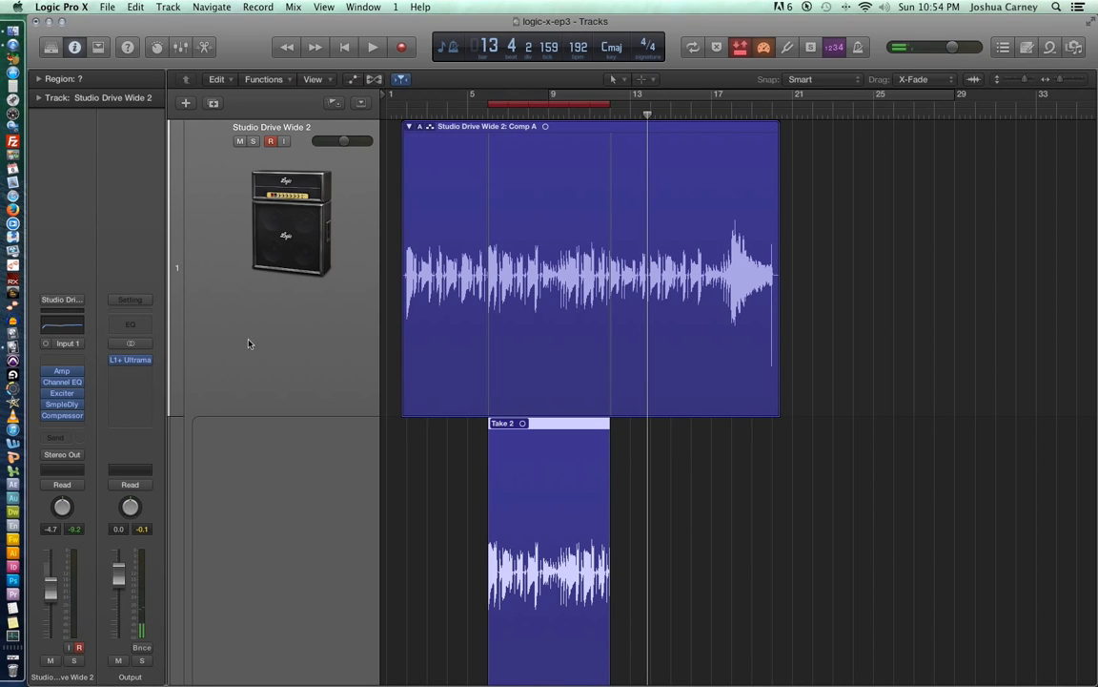
Step: Resize the track to reveal Take 1 and Take 2, then collapse the Comp A folder
scroll(172, 381, down, 2)
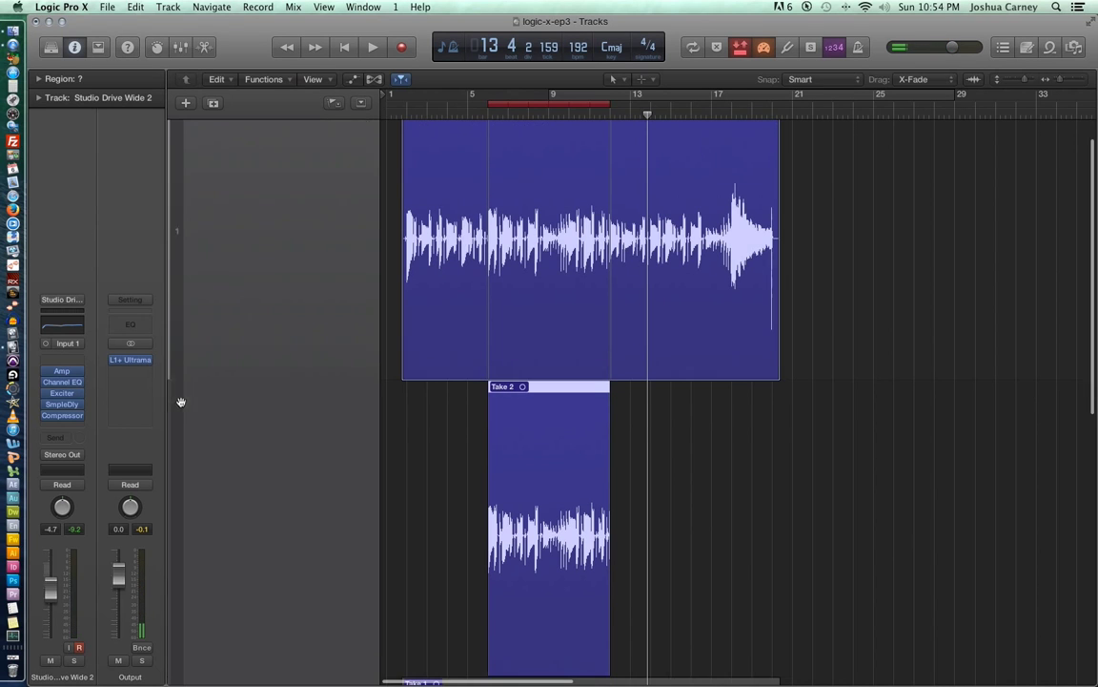
scroll(219, 376, up, 2)
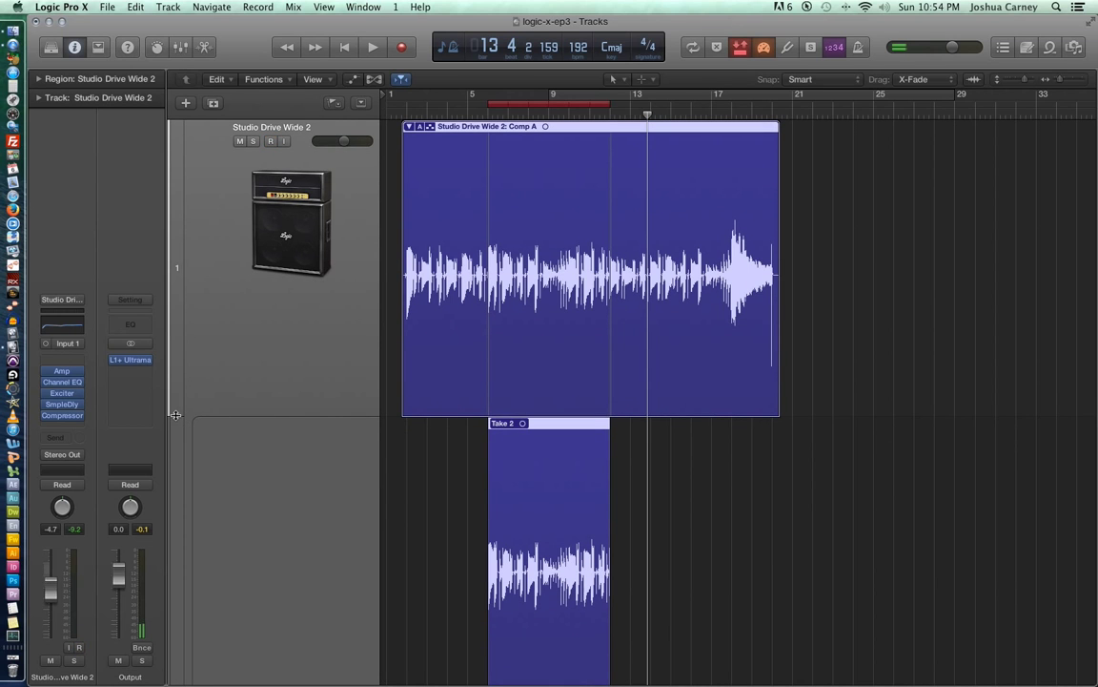
drag(175, 415, 181, 288)
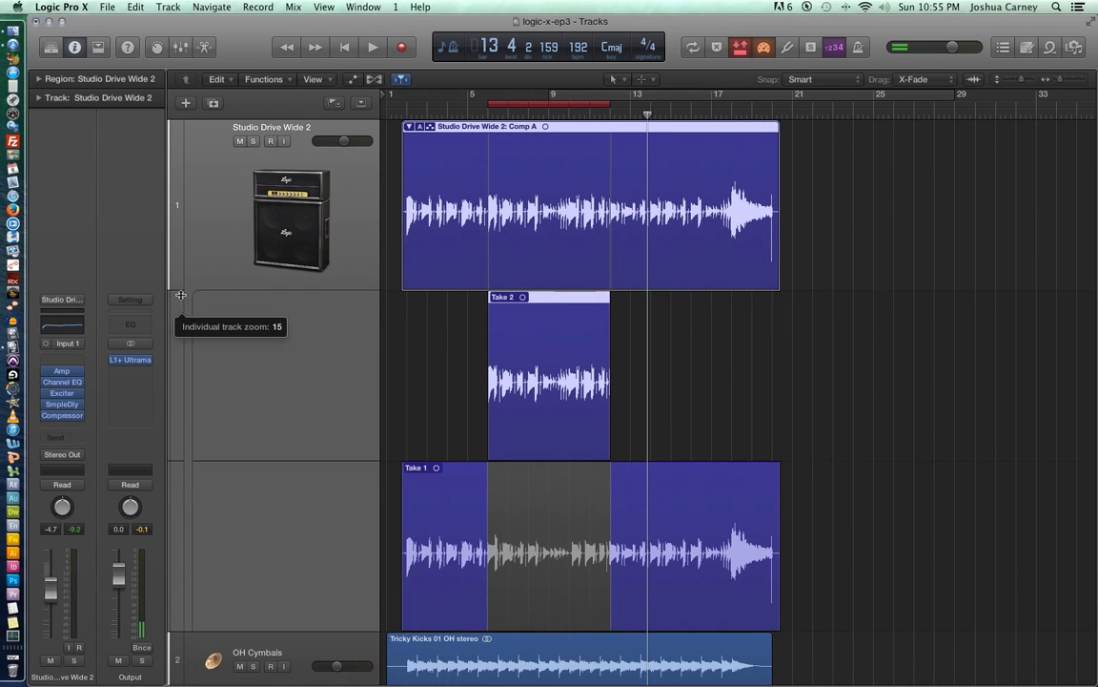
click(944, 386)
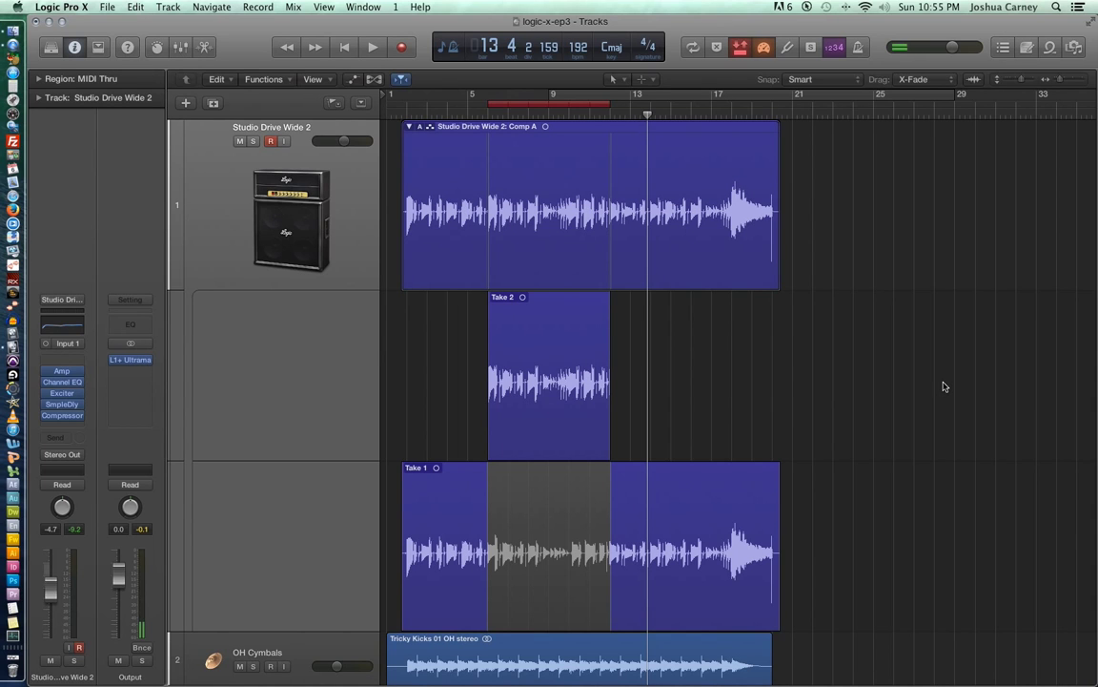
key(ctrl+r)
key(ctrl+r)
double_click(713, 208)
click(893, 200)
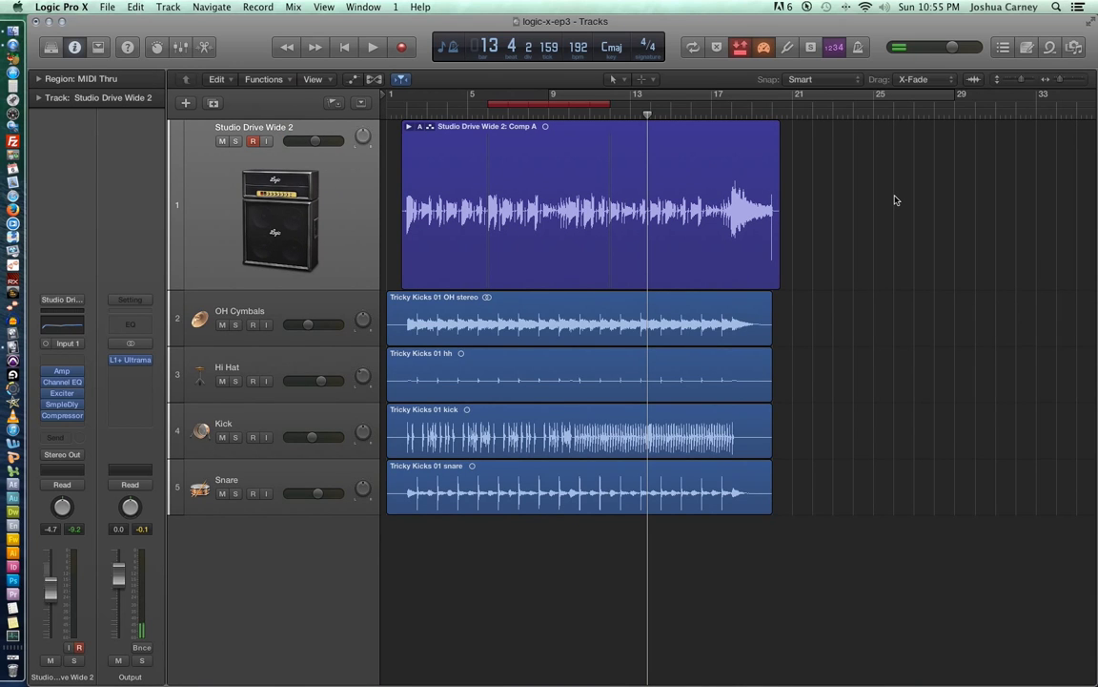
Step: Switch off Replace recording and the metronome, and disarm the guitar track
click(742, 48)
click(774, 56)
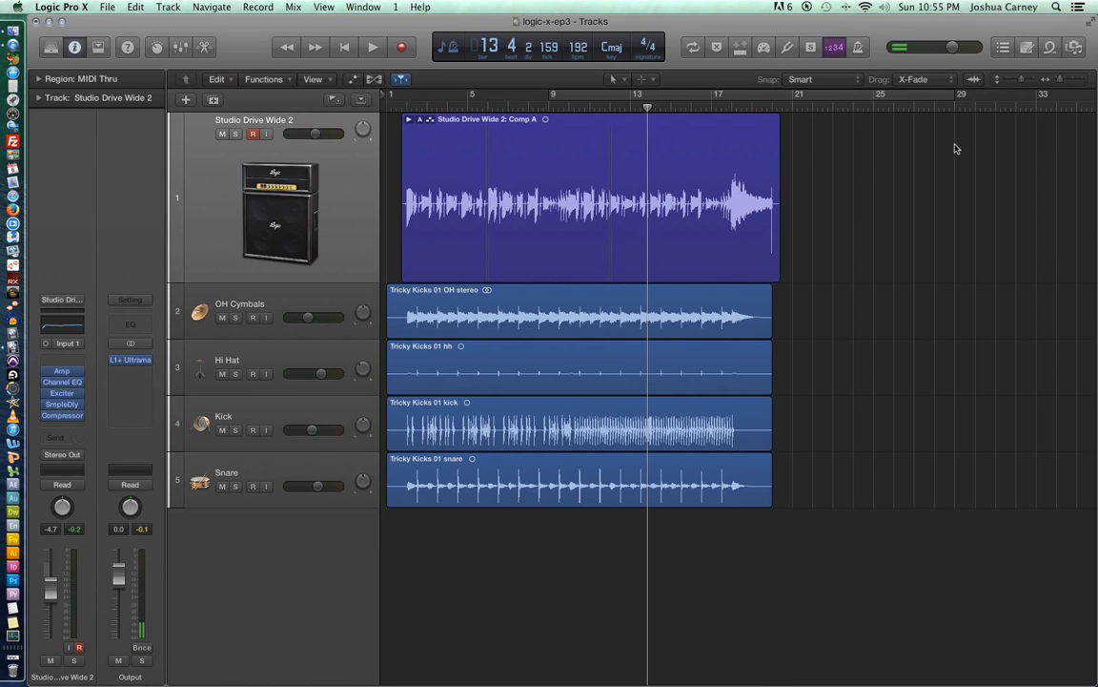
scroll(713, 209, up, 8)
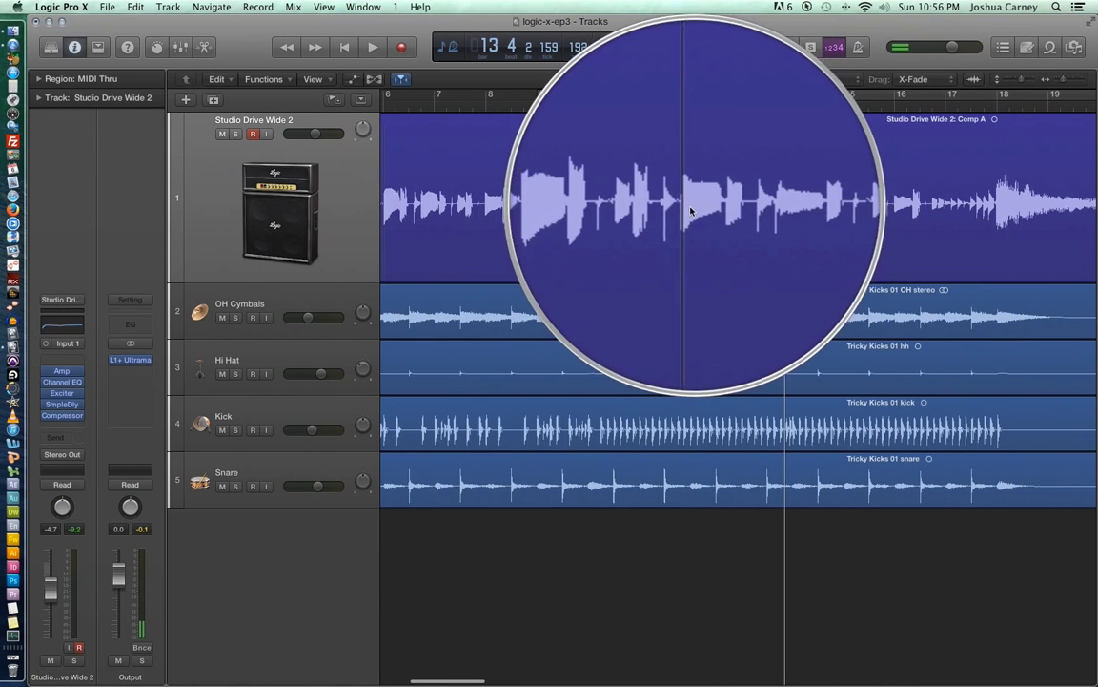
key(ctrl+alt+r)
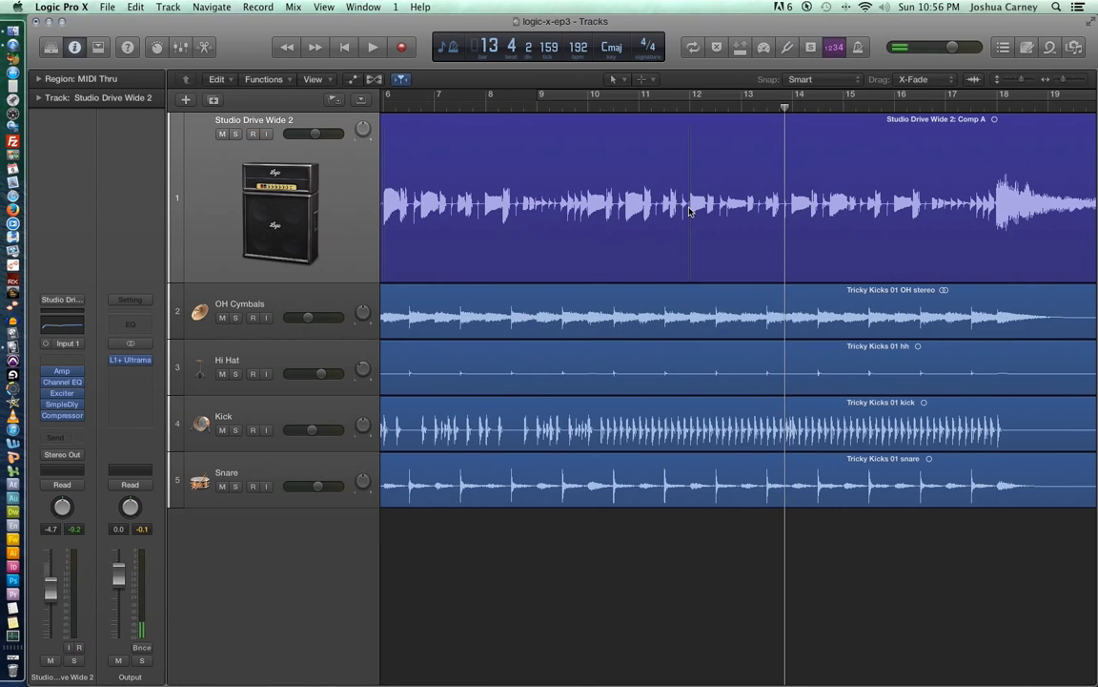
Step: Zoom out to see the whole song with the collapsed Comp A folder
scroll(671, 202, left, 5)
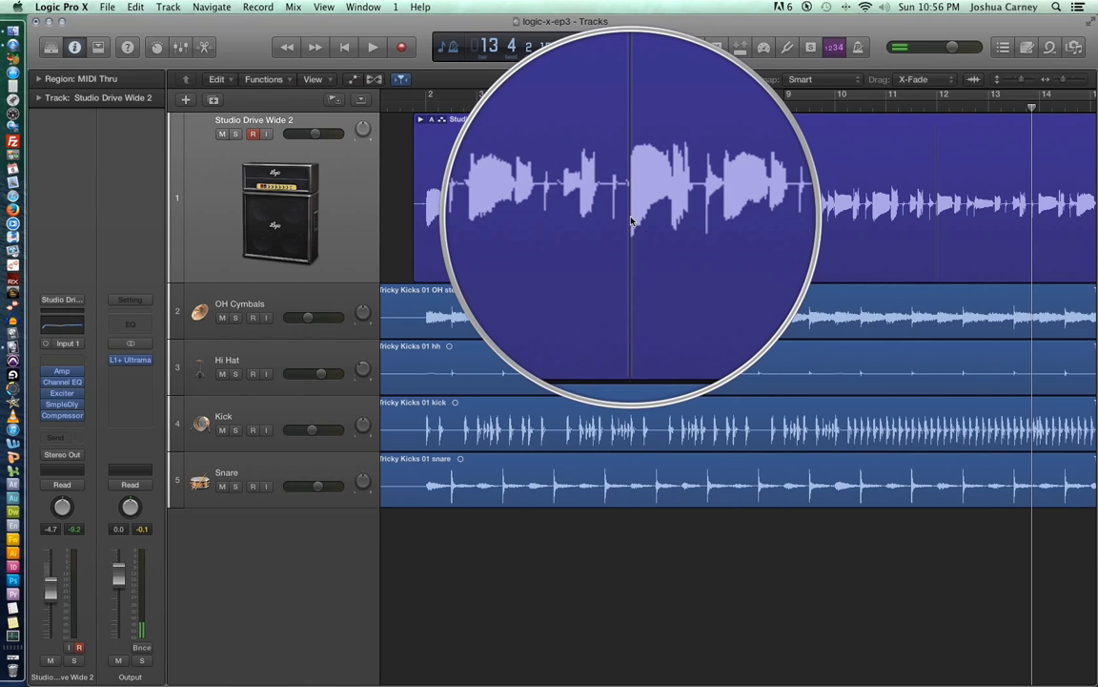
click(1060, 84)
click(1061, 84)
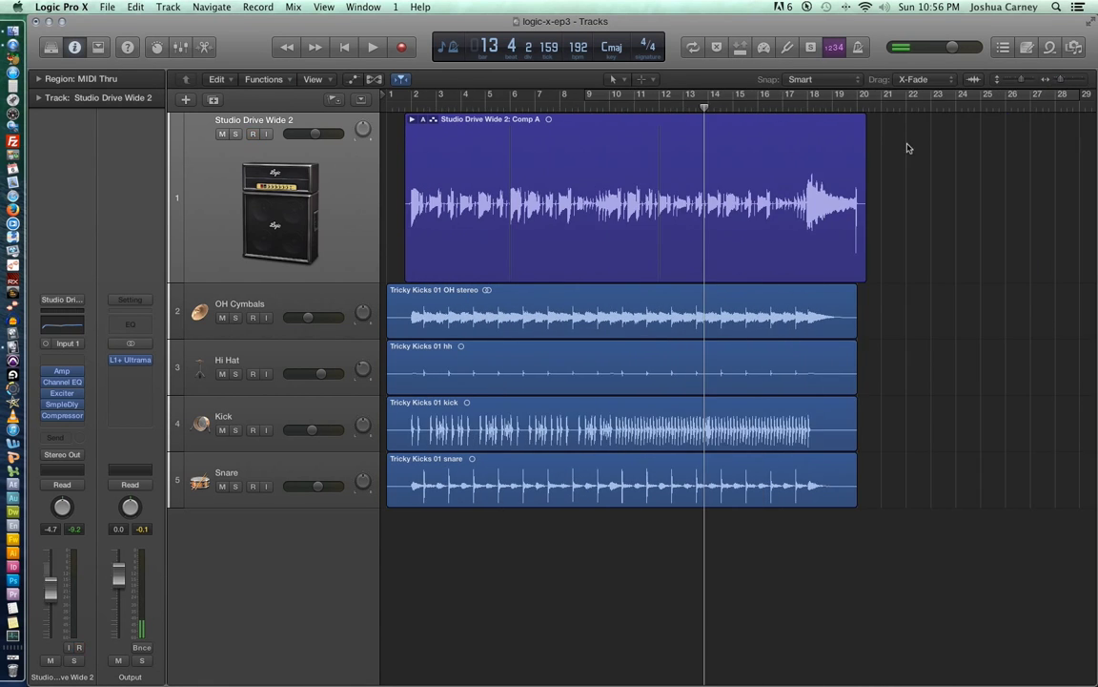
click(712, 164)
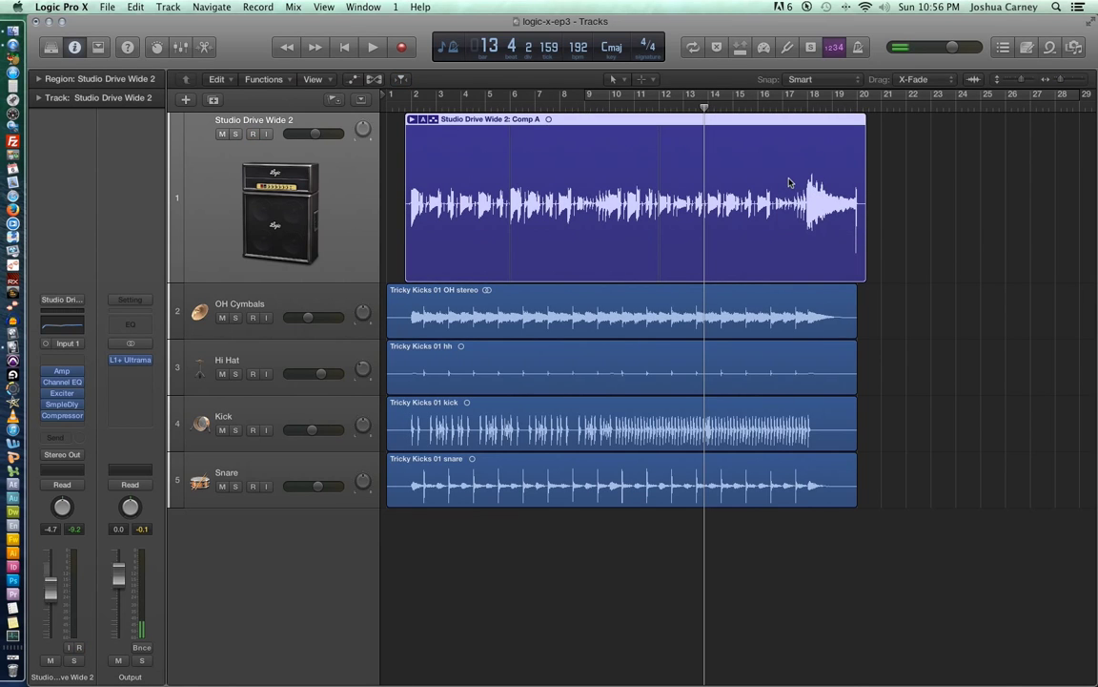
Step: Expand the take folder, zoom in near bar 6, and swipe Take 1 through about bar 6.3
double_click(713, 164)
click(921, 312)
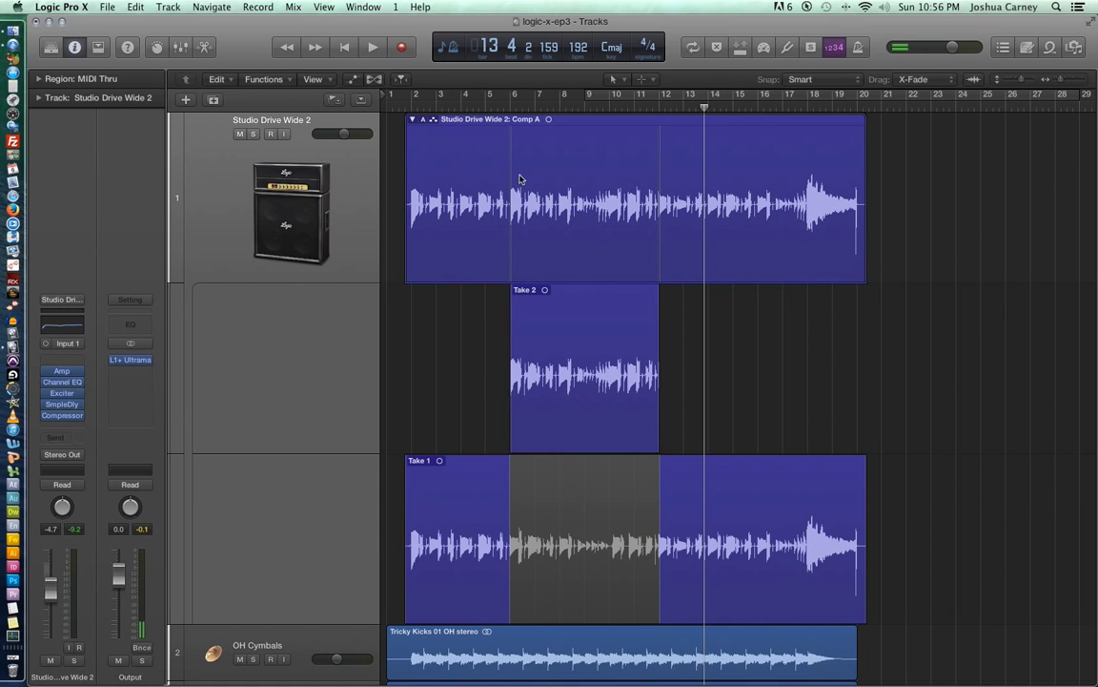
click(512, 103)
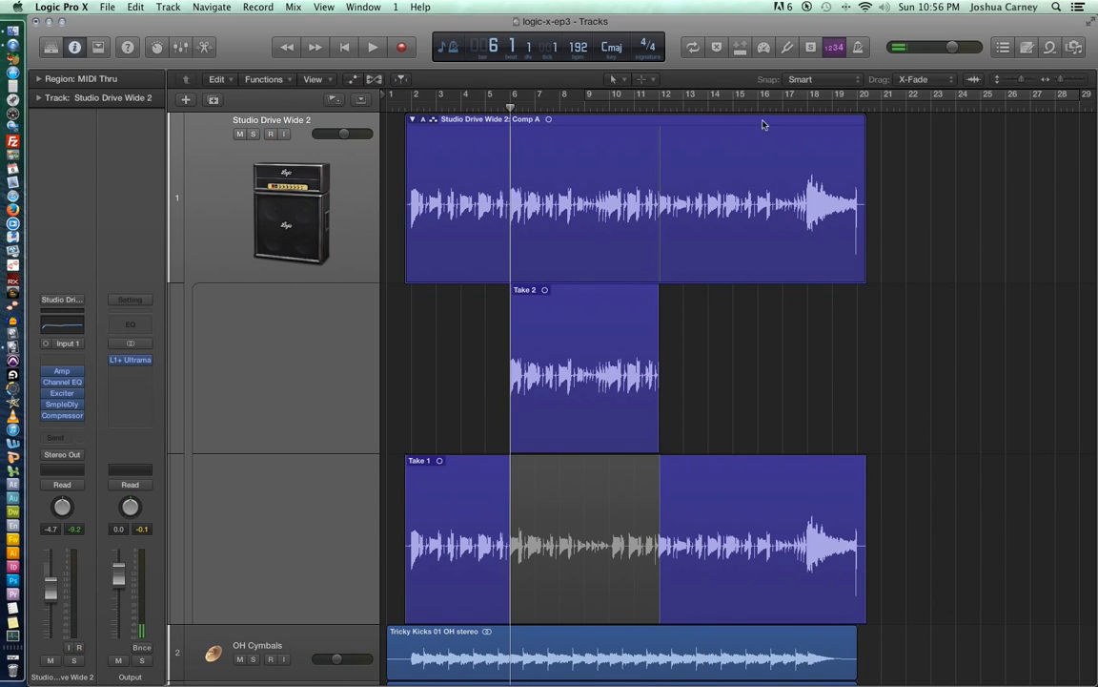
click(1083, 84)
click(1083, 84)
click(1083, 84)
click(1083, 84)
click(1083, 84)
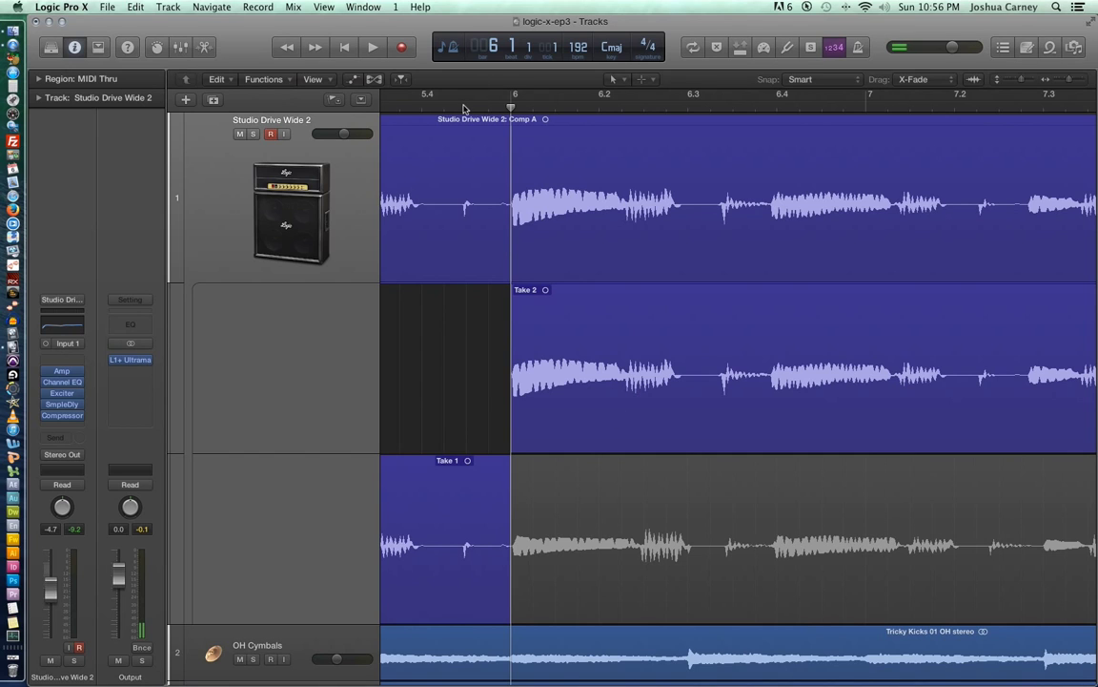
drag(421, 95, 467, 239)
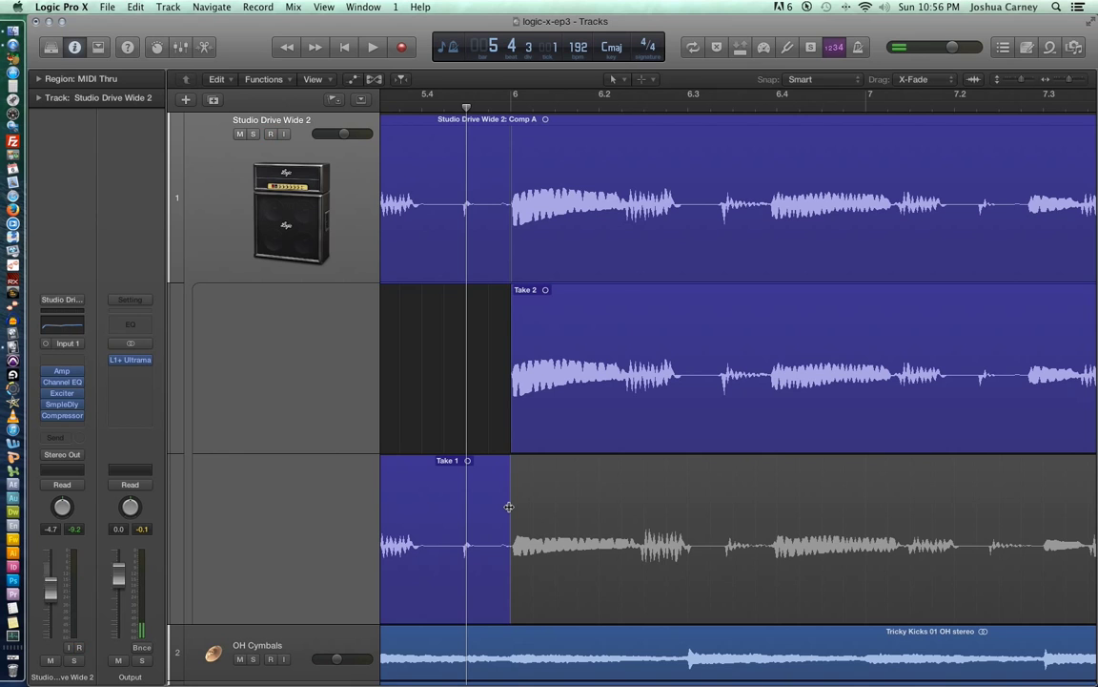
drag(509, 506, 708, 587)
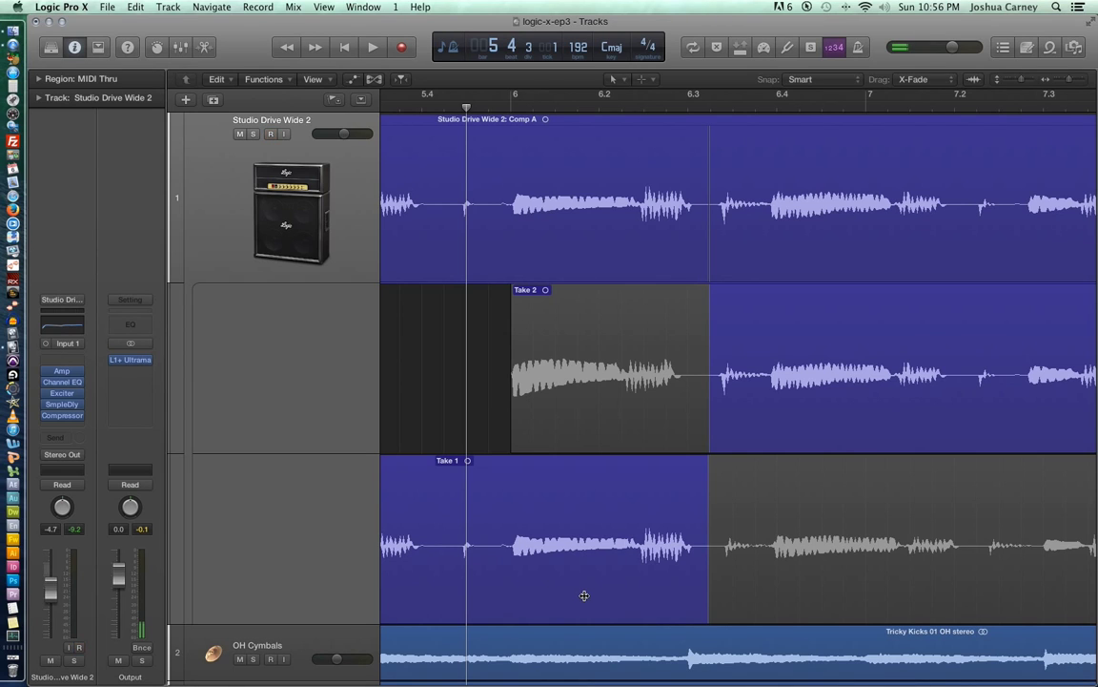
Step: Pull Take 1's later comp section back to start near bar 11.4, then zoom out to bars 5–12
scroll(584, 595, right, 10)
scroll(585, 592, right, 15)
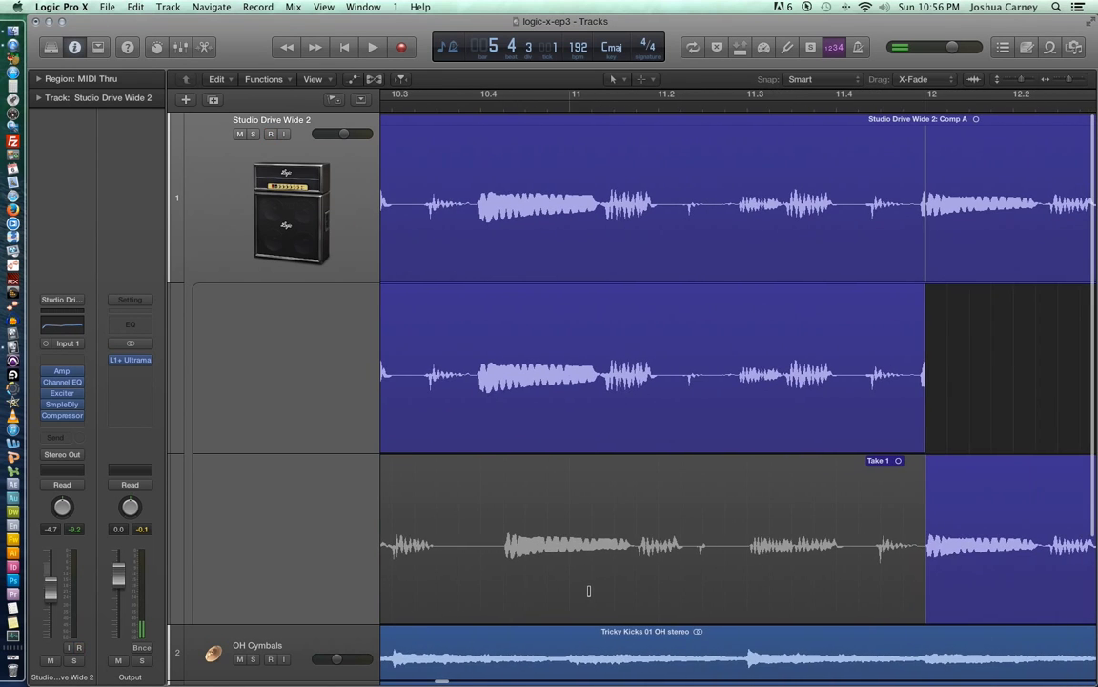
scroll(588, 591, right, 4)
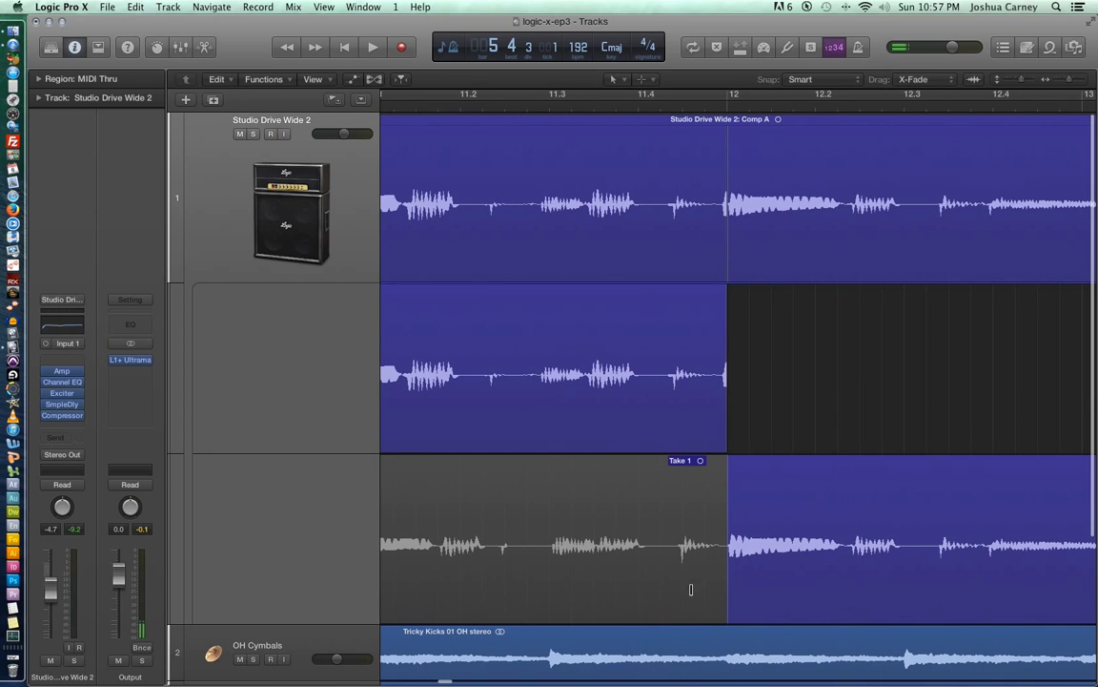
drag(729, 517, 661, 577)
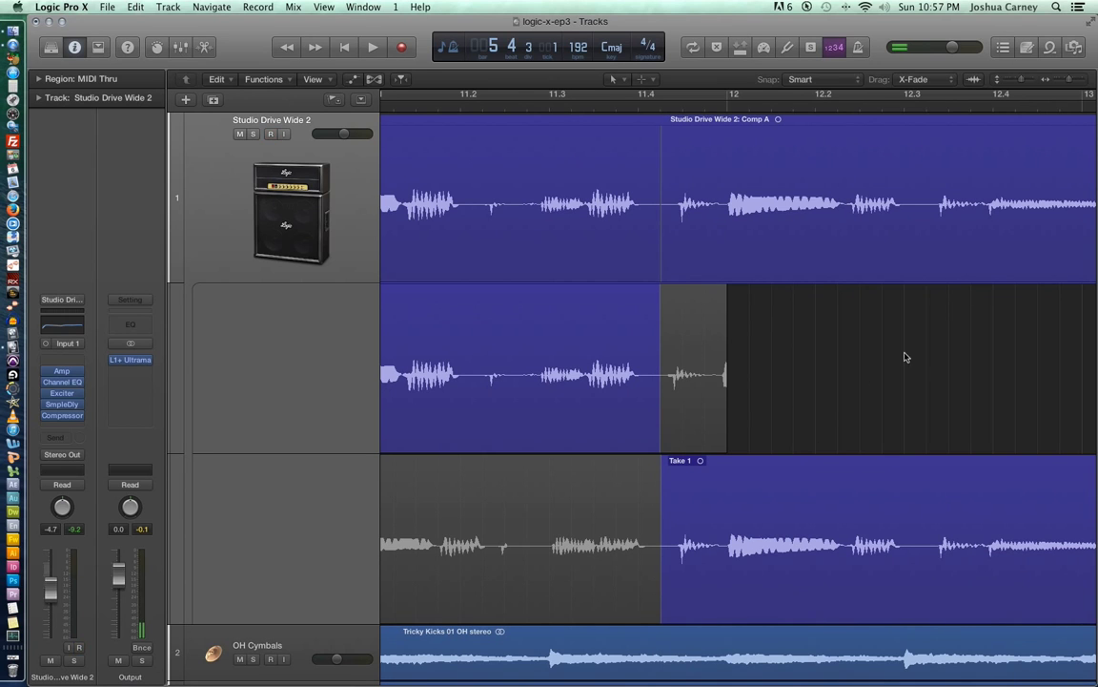
click(1056, 84)
key(super+Left)
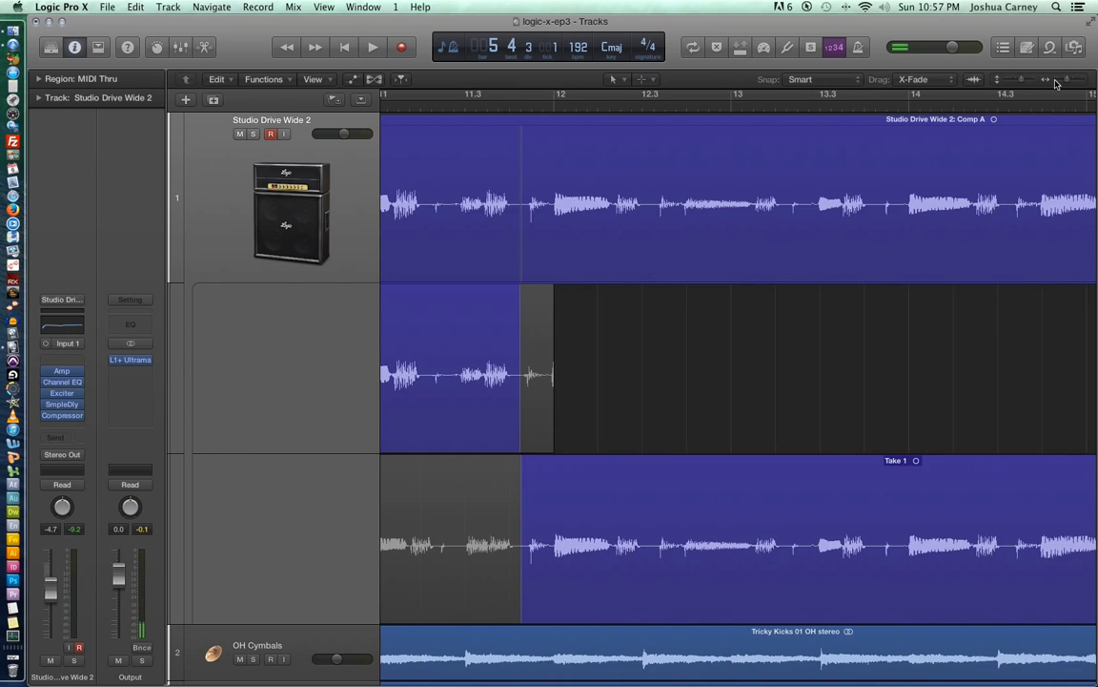
scroll(820, 281, left, 3)
scroll(820, 282, left, 8)
scroll(820, 281, right, 1)
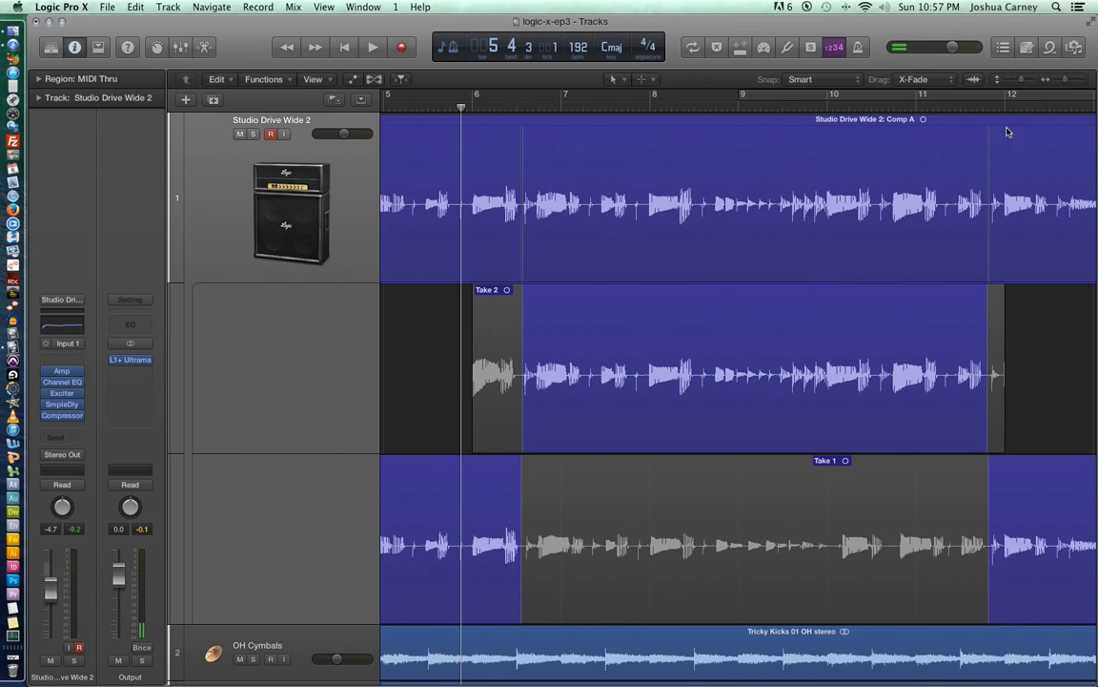
Step: Collapse the take folder to its Comp A lane and zoom in on the opening bars
double_click(684, 193)
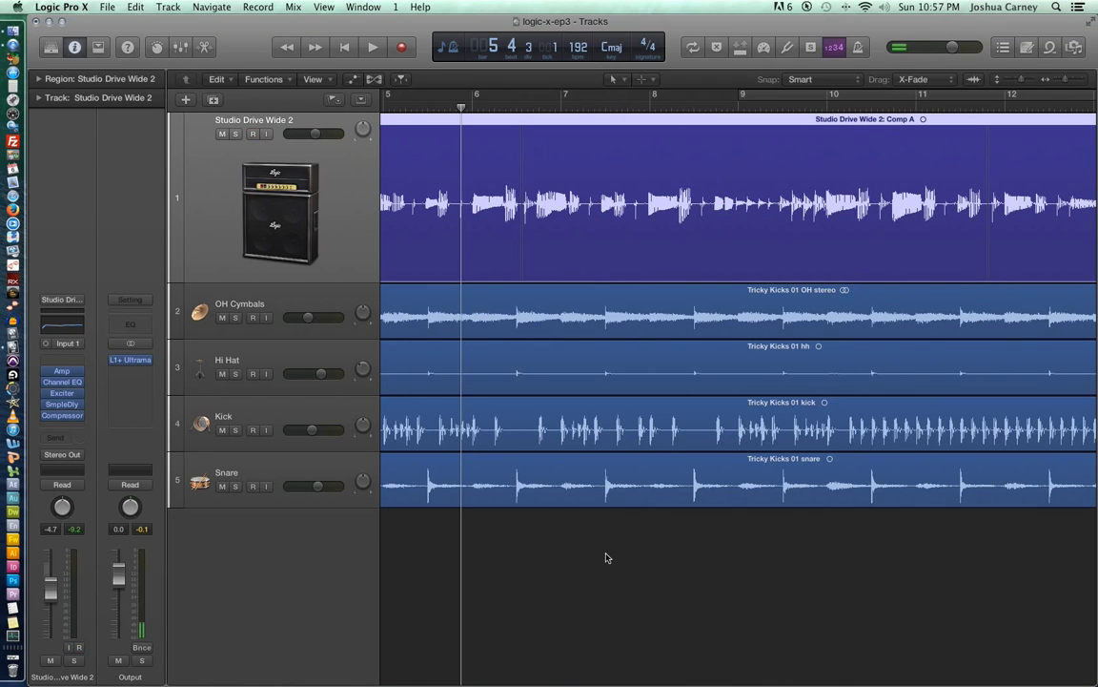
click(606, 558)
key(z)
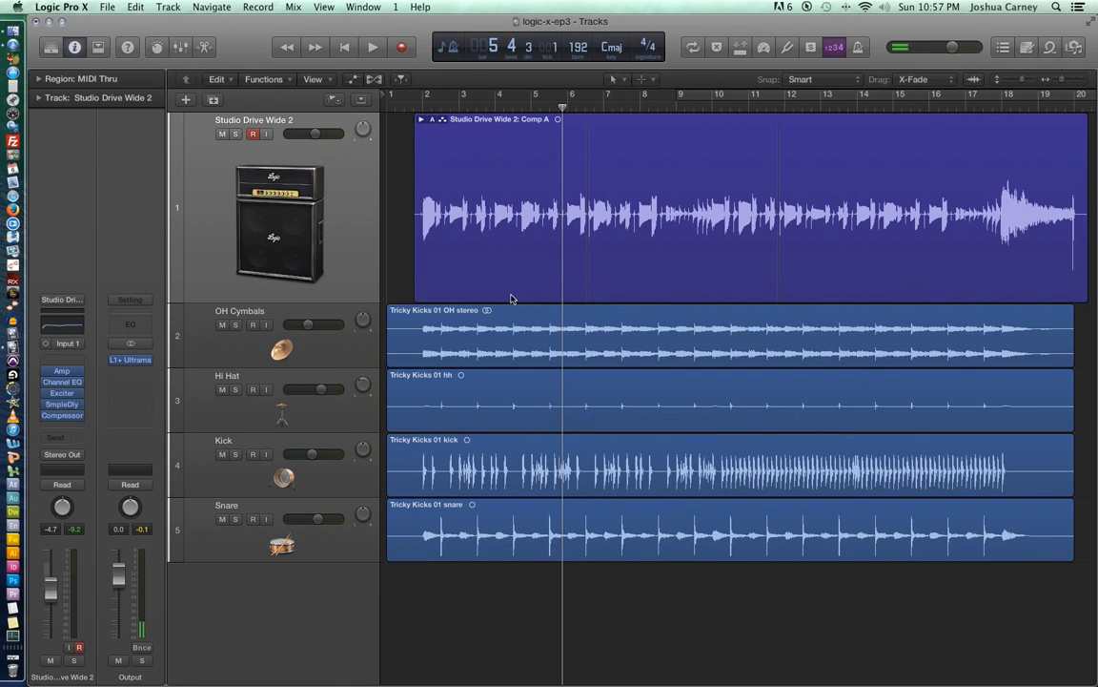
click(406, 96)
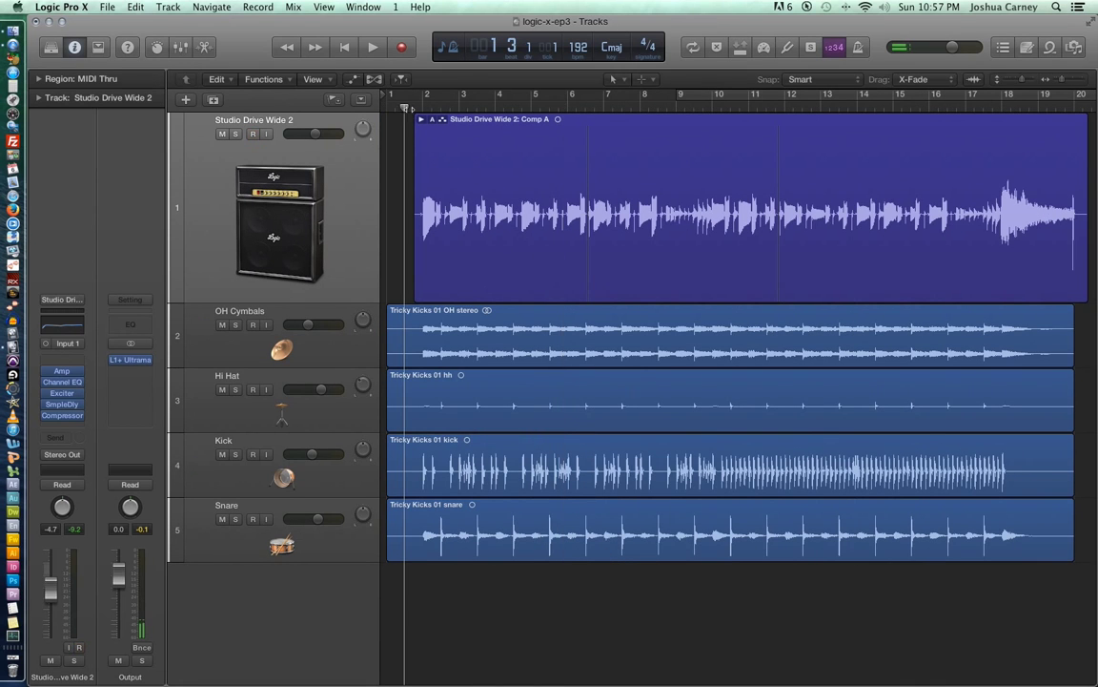
click(1084, 83)
mouse_move(644, 176)
mouse_down()
mouse_move(630, 177)
mouse_move(640, 177)
mouse_up()
click(406, 179)
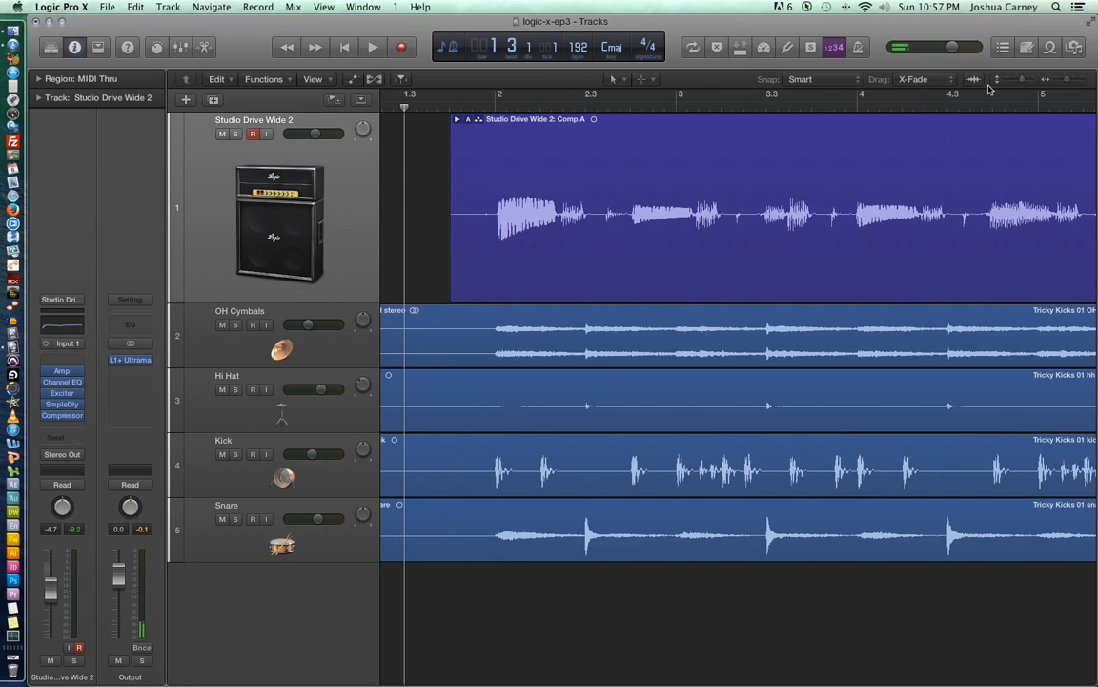
Step: Zoom out to the whole song, return to bar 1, and start playback
click(1054, 83)
click(1054, 84)
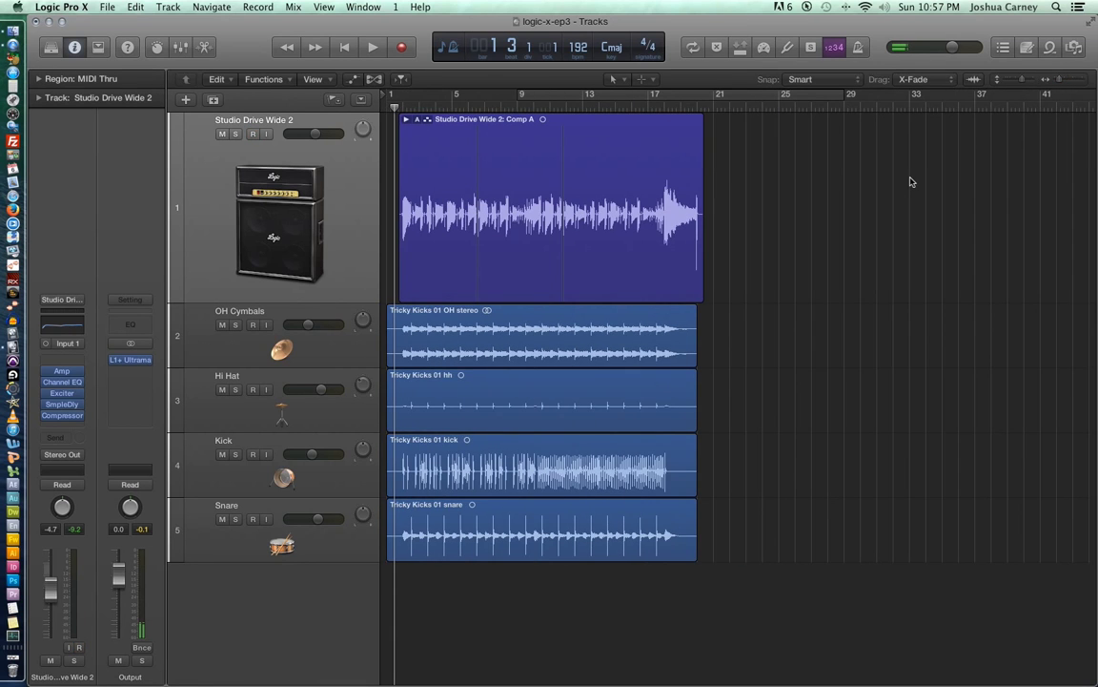
key(Return)
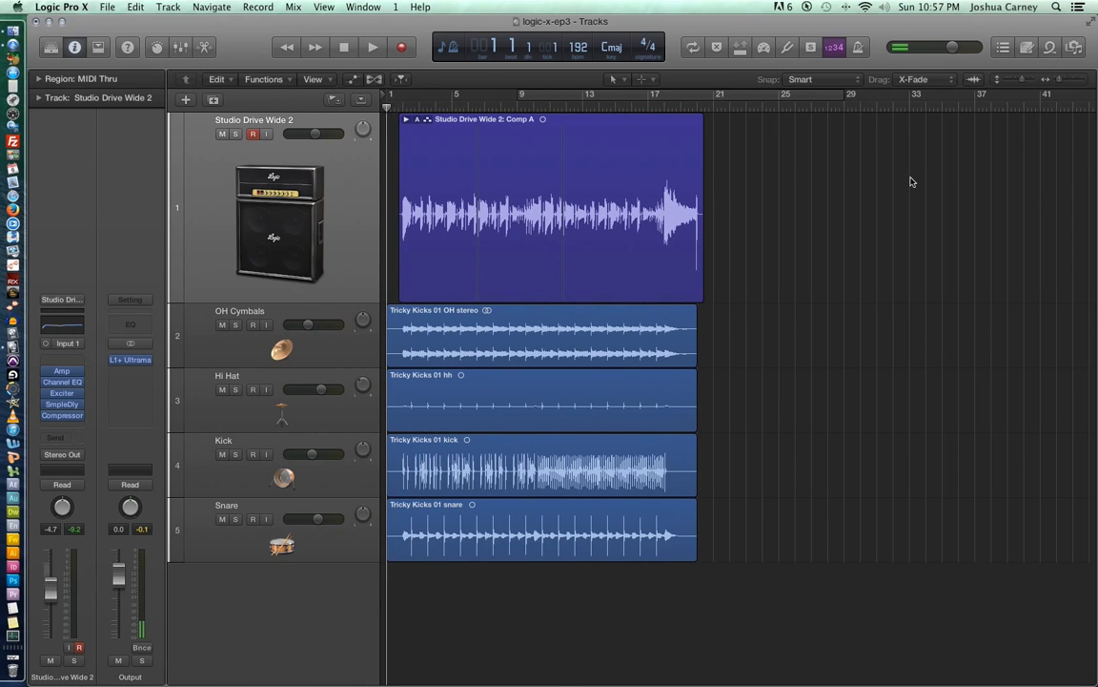
click(1061, 79)
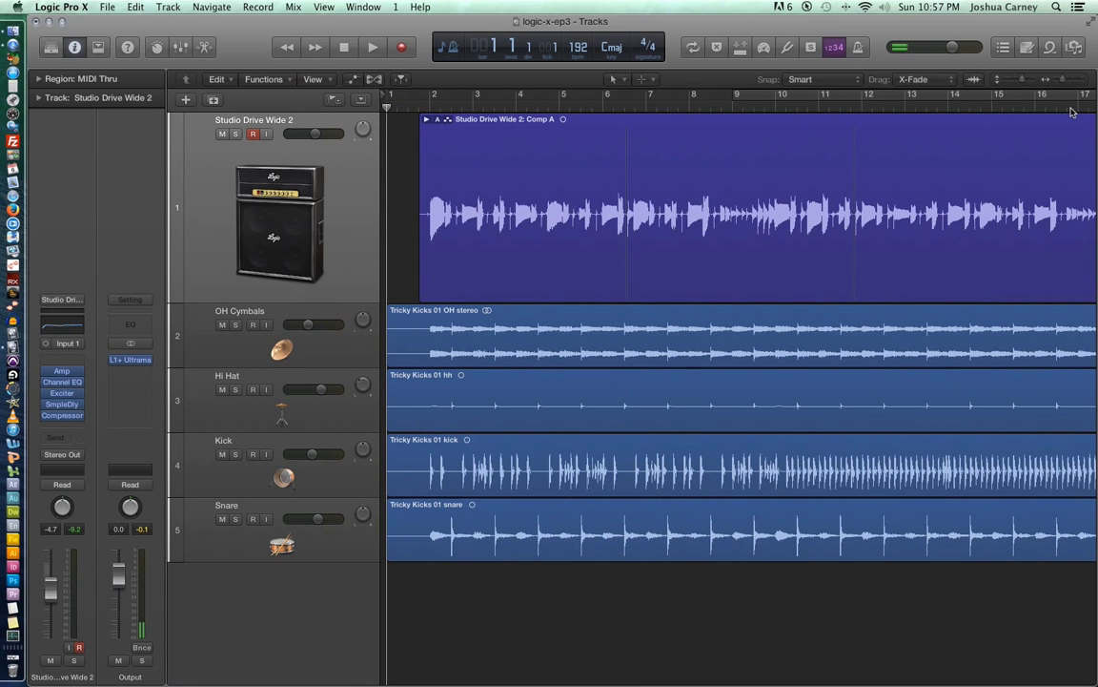
key(space)
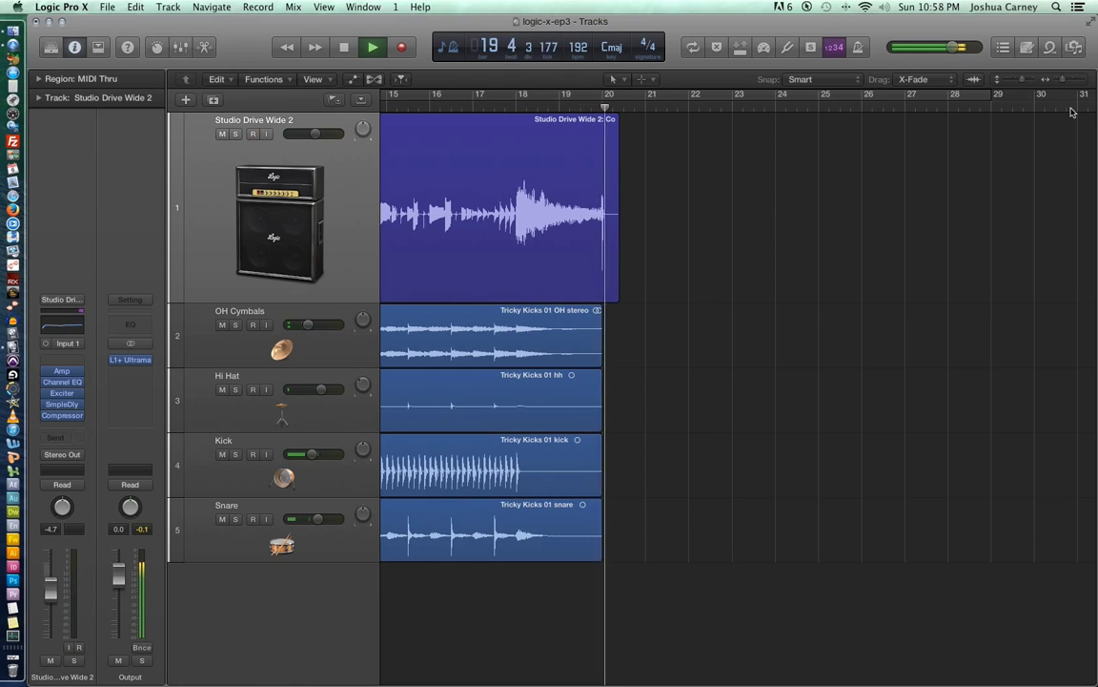
Step: Stop playback at bar 1, zoom out to show bars 1–25, and record-arm the Studio Drive Wide 2 track
key(space)
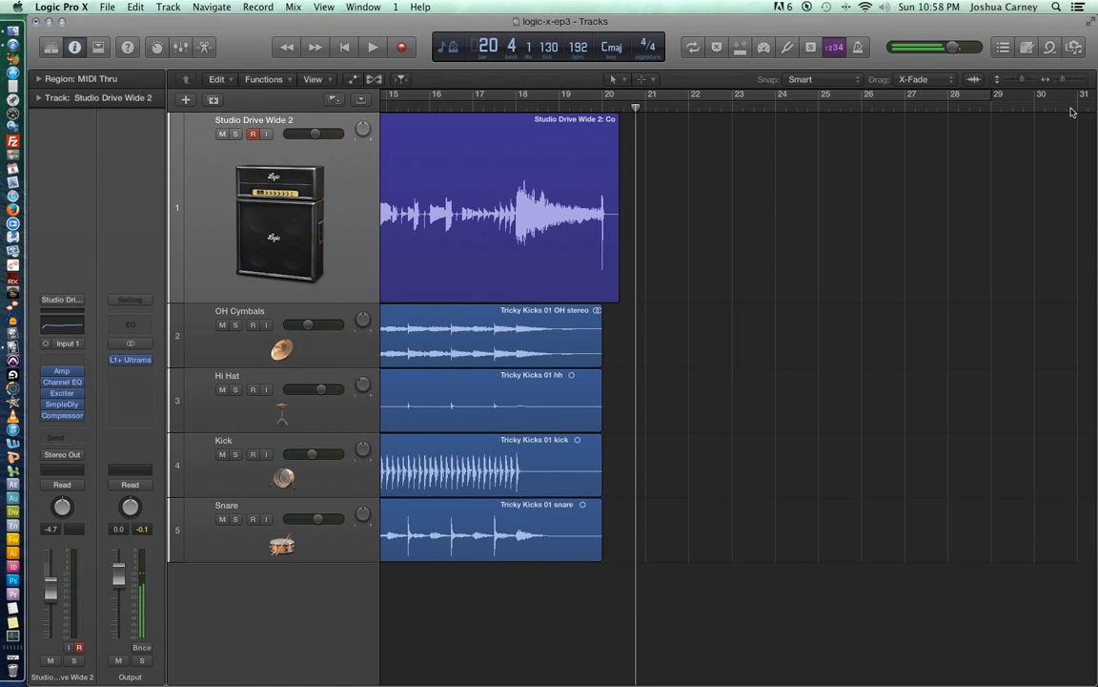
key(Return)
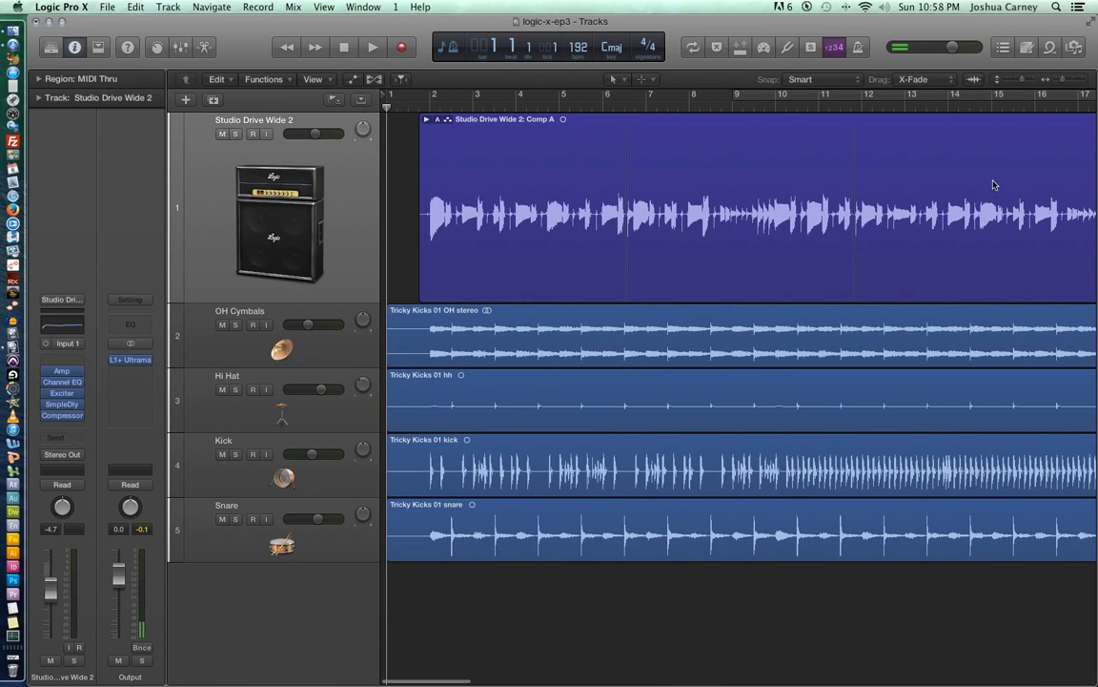
click(1062, 84)
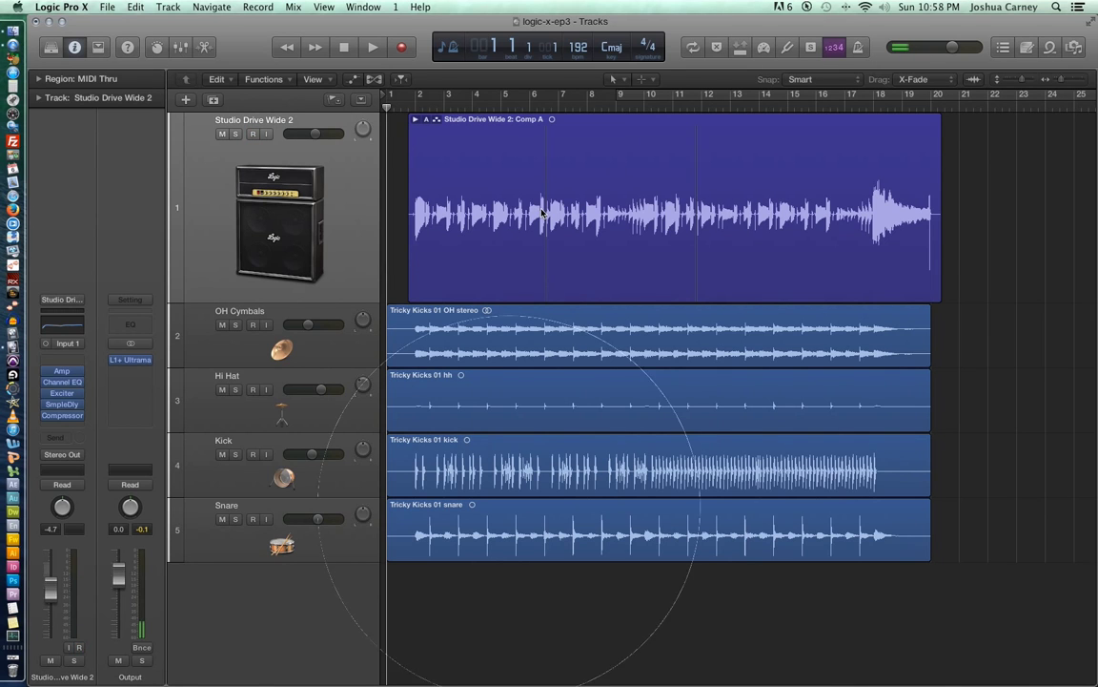
key(alt+super+r)
Step: Flatten and merge the take folder into one Comp A region spanning bars 2–20, then deselect it
click(425, 120)
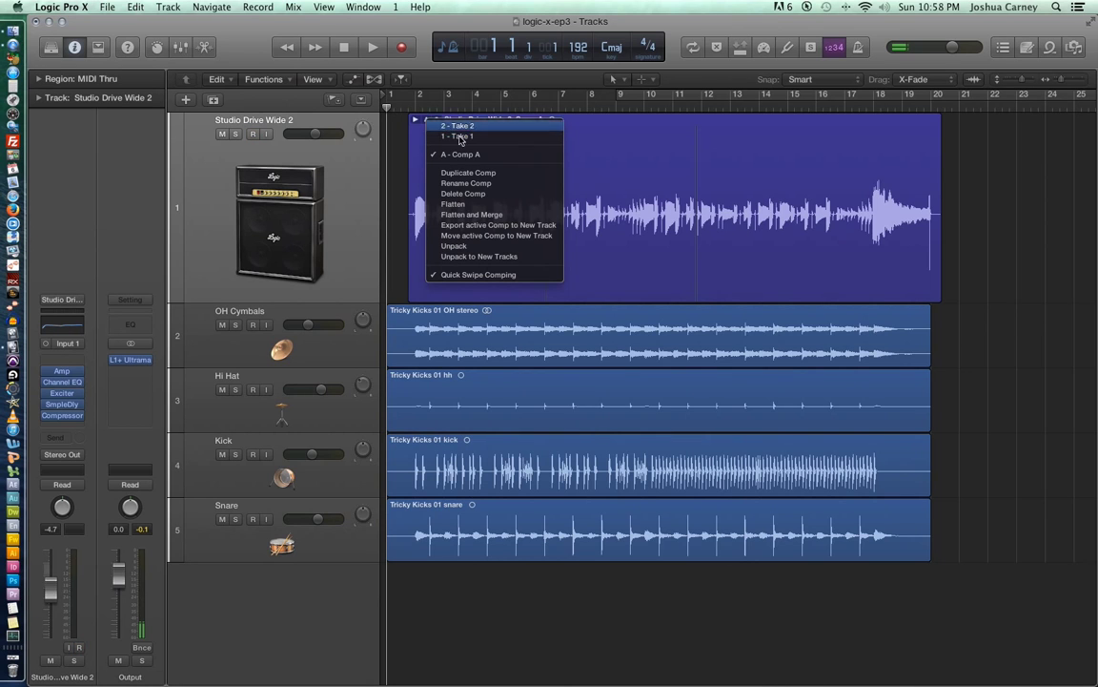
click(405, 159)
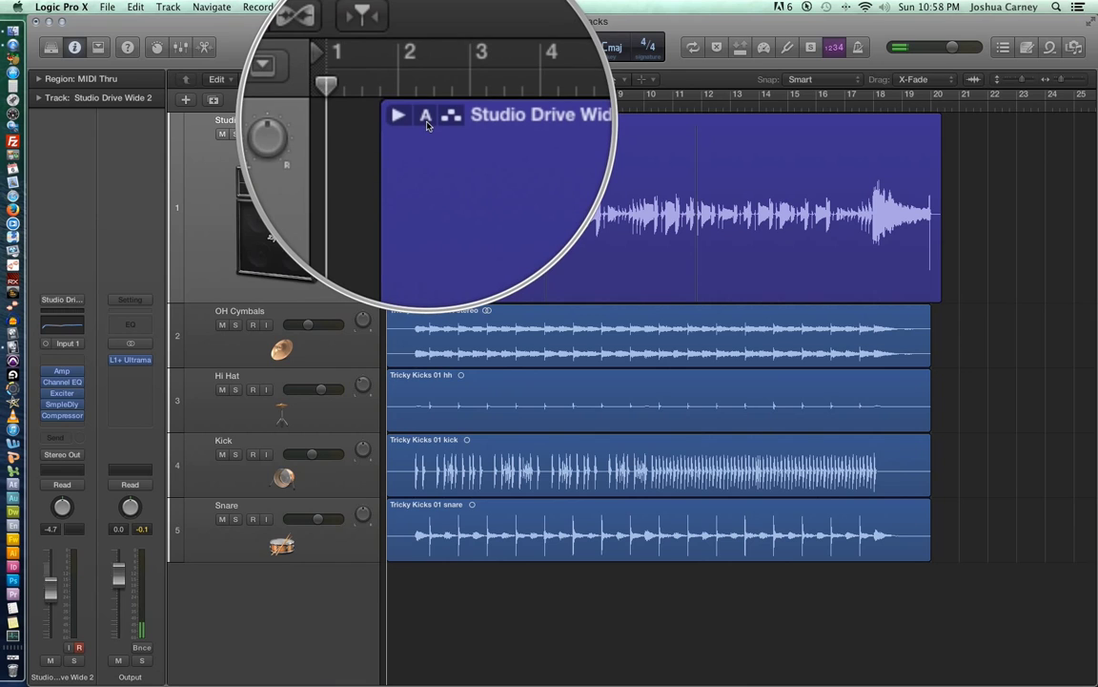
click(427, 125)
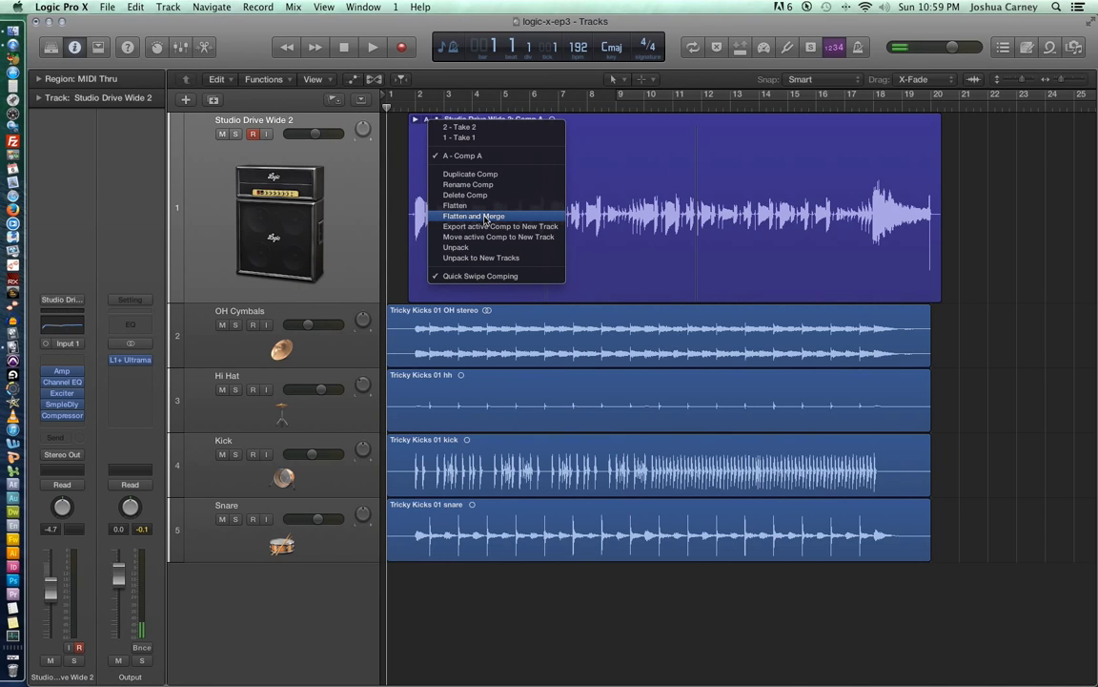
click(485, 216)
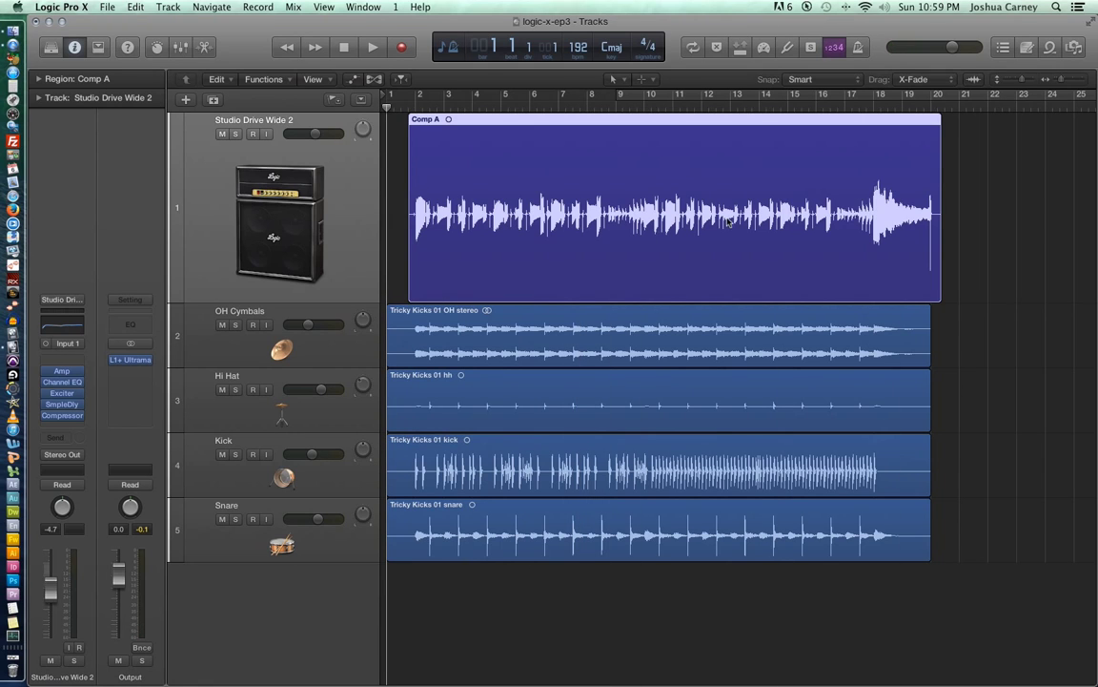
click(1042, 217)
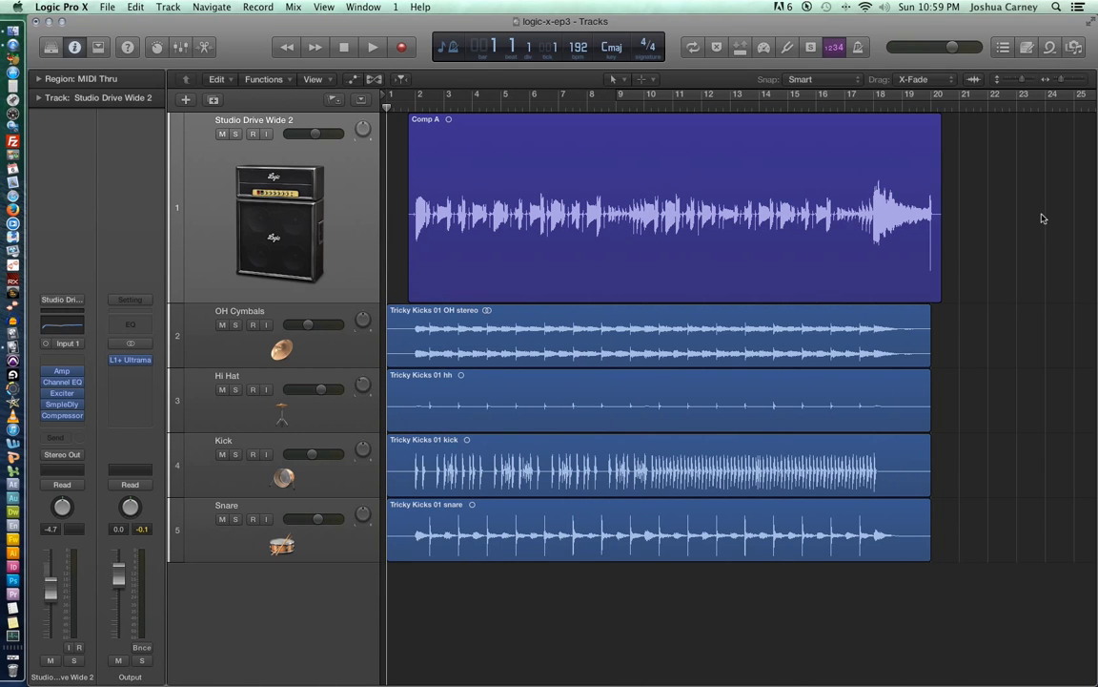